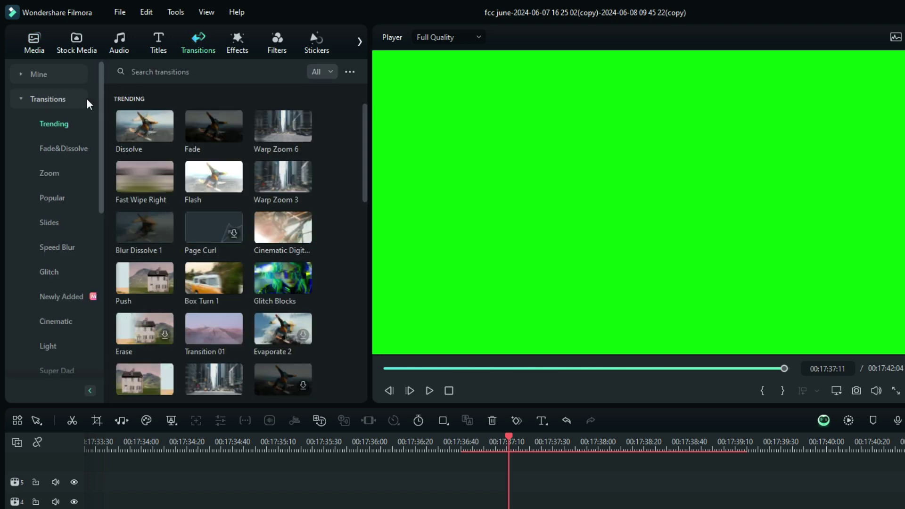
# Search the transitions for "transition 01" and apply the third result, the torn-edge Transition 01, to the Green clip
pyautogui.click(184, 71)
pyautogui.write('transition')
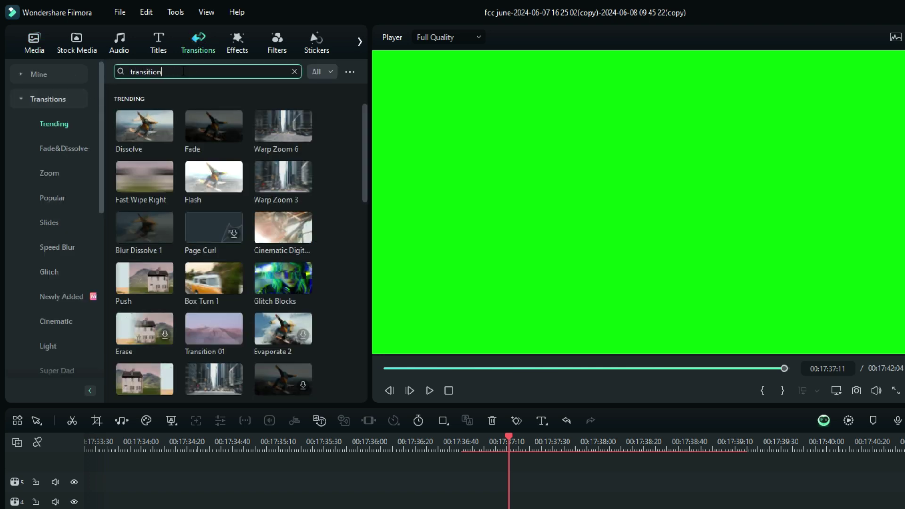
pyautogui.write(' 01')
pyautogui.press('Return')
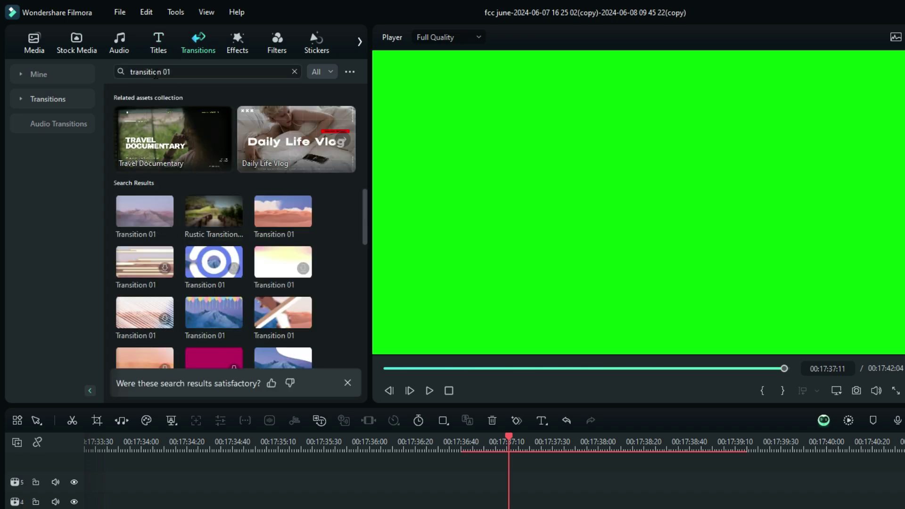
pyautogui.moveTo(276, 222)
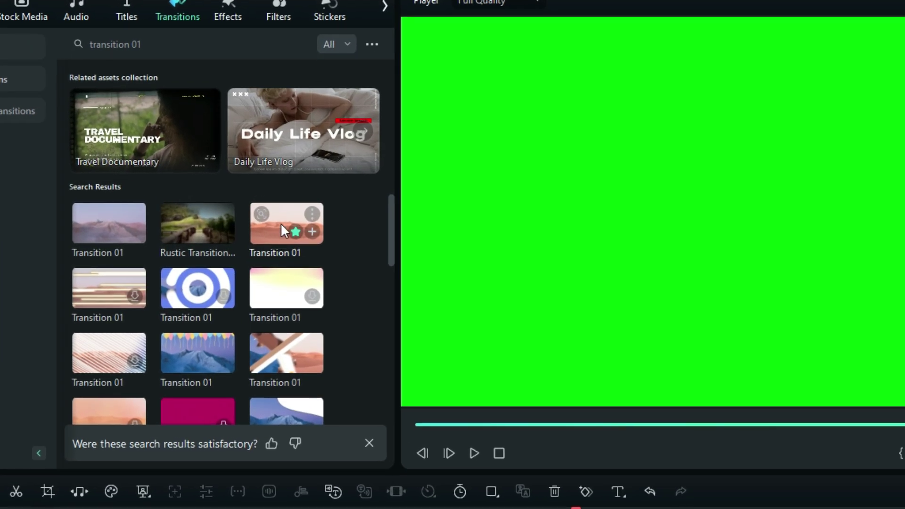
pyautogui.moveTo(281, 223); pyautogui.dragTo(550, 508)
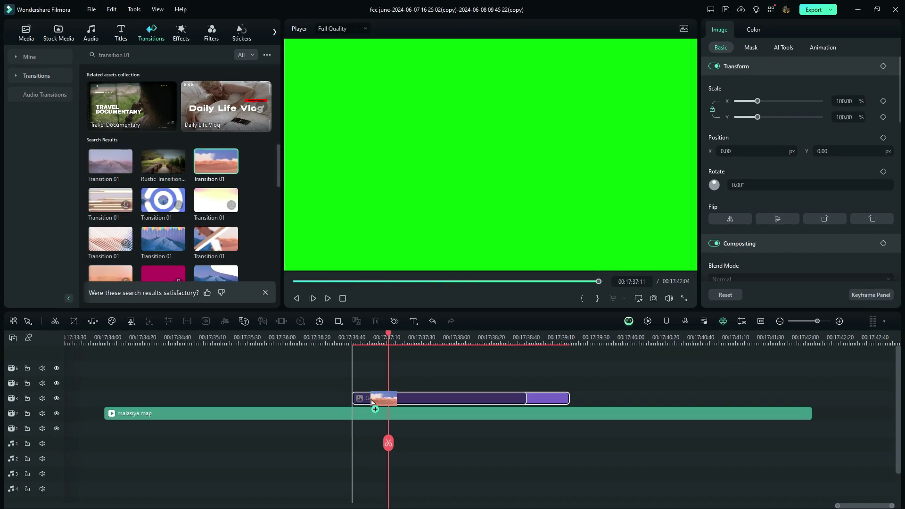
pyautogui.moveTo(373, 402); pyautogui.dragTo(370, 399)
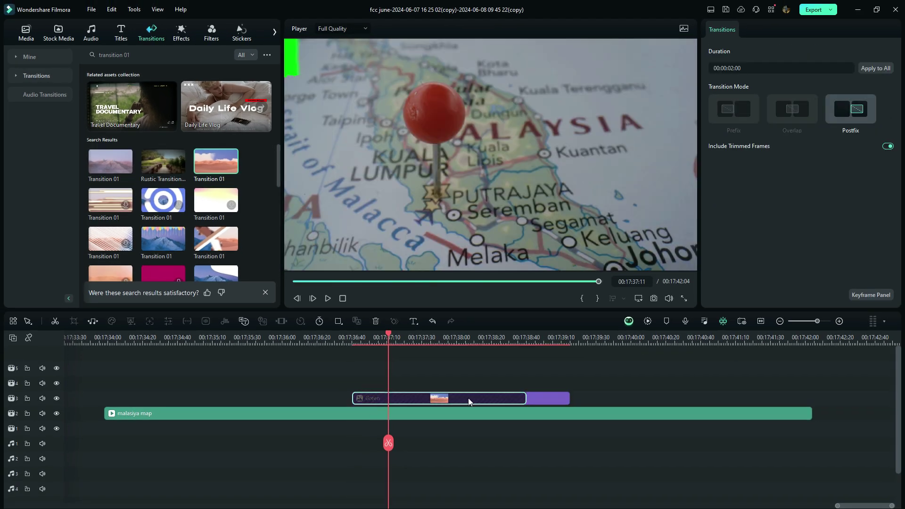
# Extend the end of the Green clip and stretch its transition over the whole clip, to a duration of 00:00:03:31
pyautogui.moveTo(568, 398); pyautogui.dragTo(671, 398)
pyautogui.click(363, 338)
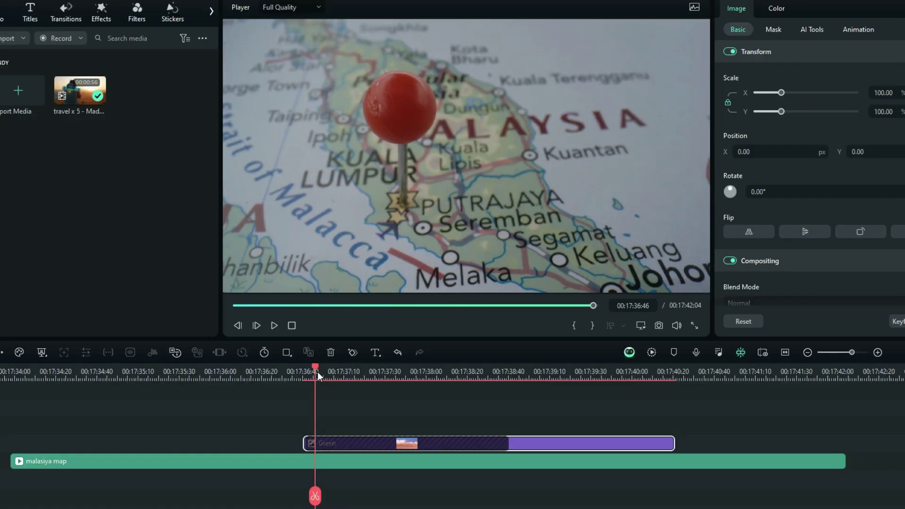
pyautogui.moveTo(318, 372); pyautogui.dragTo(427, 417)
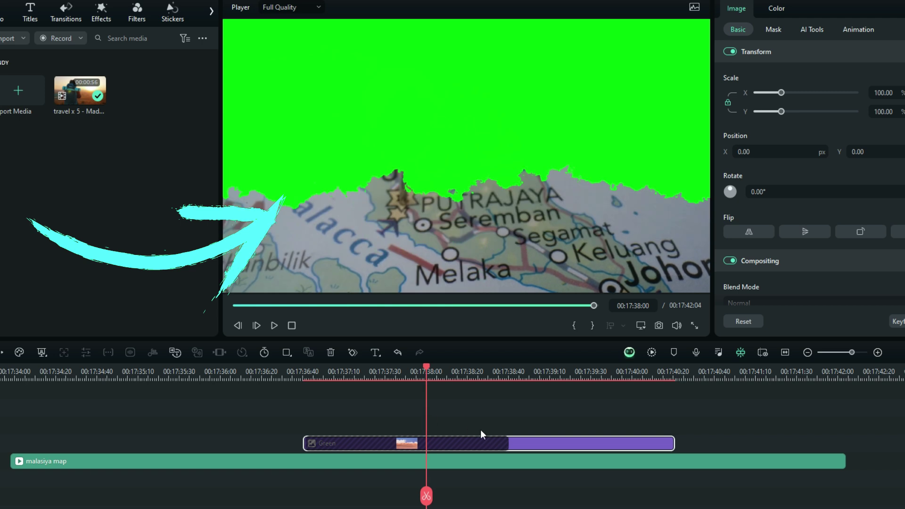
pyautogui.moveTo(506, 442); pyautogui.dragTo(520, 438)
pyautogui.moveTo(532, 390); pyautogui.dragTo(693, 405)
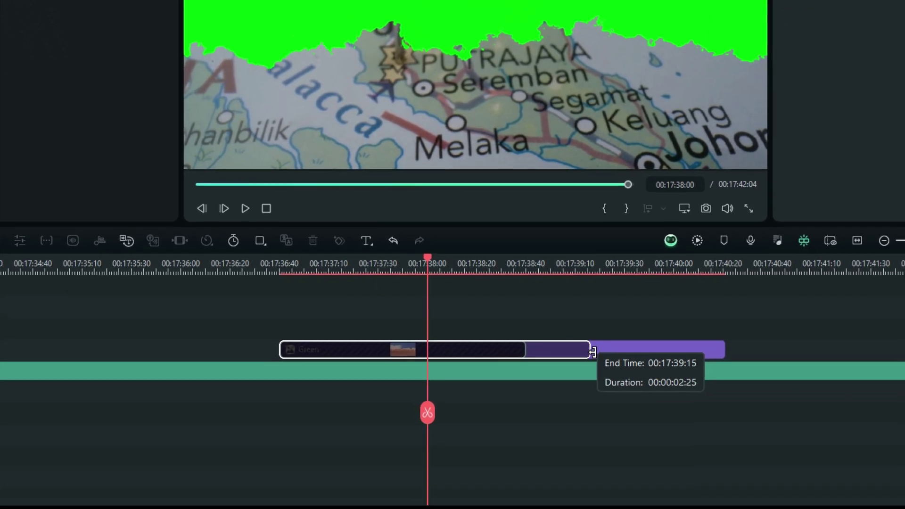
pyautogui.moveTo(719, 354); pyautogui.dragTo(726, 360)
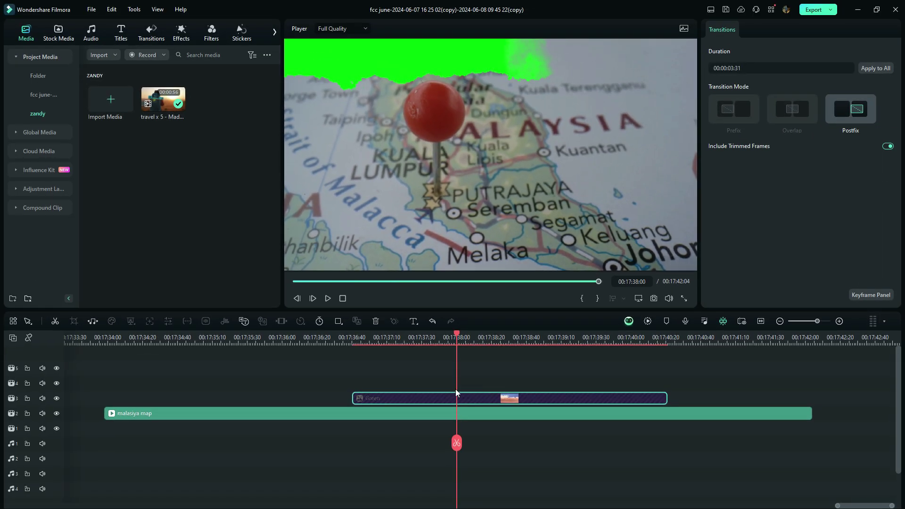
# Preview the stretched transition at several points along the Green clip over the map footage
pyautogui.click(360, 305)
pyautogui.click(409, 372)
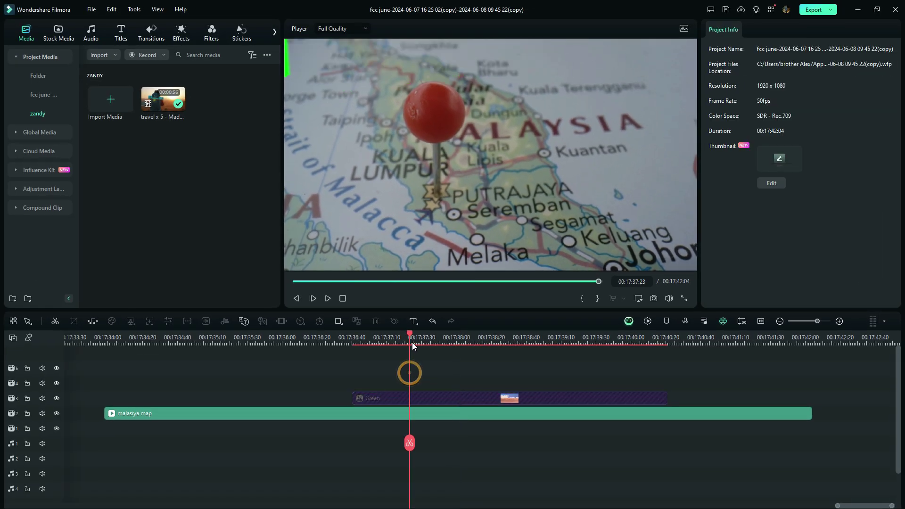
pyautogui.moveTo(410, 335); pyautogui.dragTo(527, 338)
pyautogui.click(578, 370)
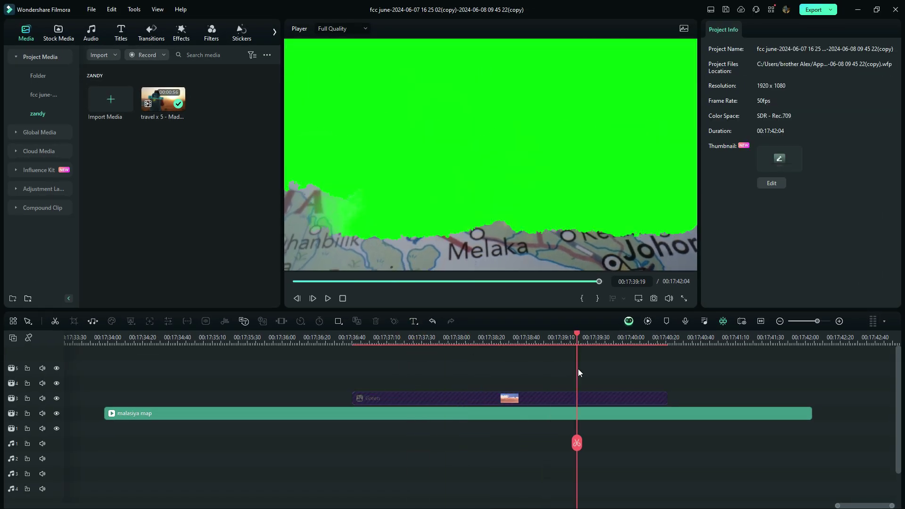
pyautogui.moveTo(577, 370); pyautogui.dragTo(417, 372)
# Export only the Green clip's range, with the map track hidden, as an MP4 at Higher quality, 1920x1080 and 30 fps
pyautogui.click(394, 400)
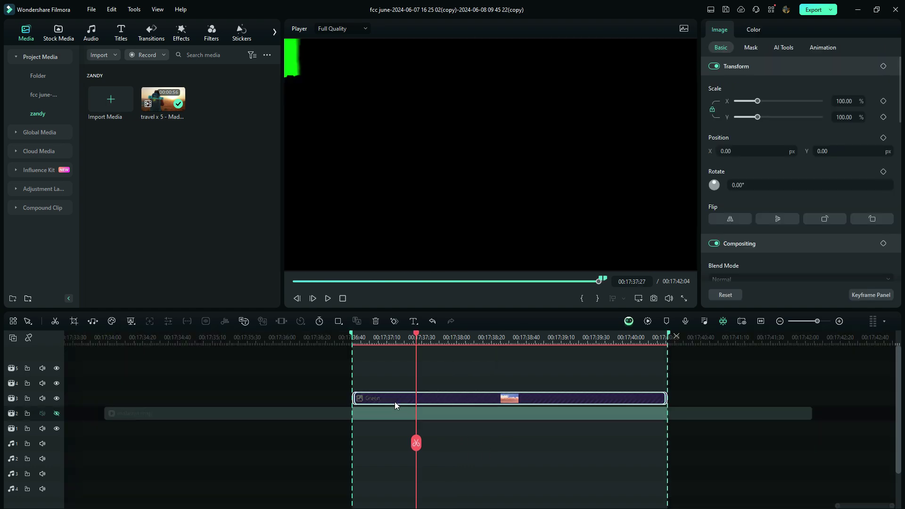
pyautogui.click(814, 9)
pyautogui.click(511, 219)
pyautogui.click(504, 297)
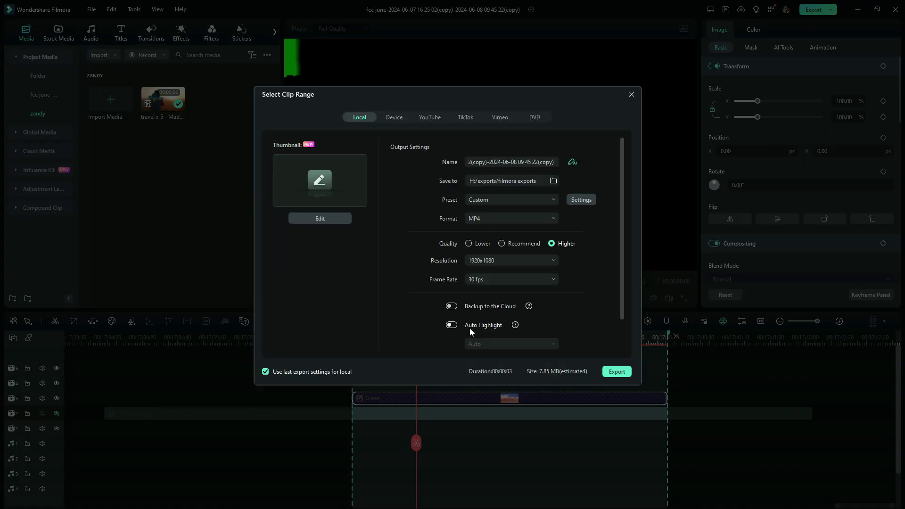
pyautogui.scroll(-2, 470, 328)
pyautogui.press('Return')
pyautogui.click(623, 112)
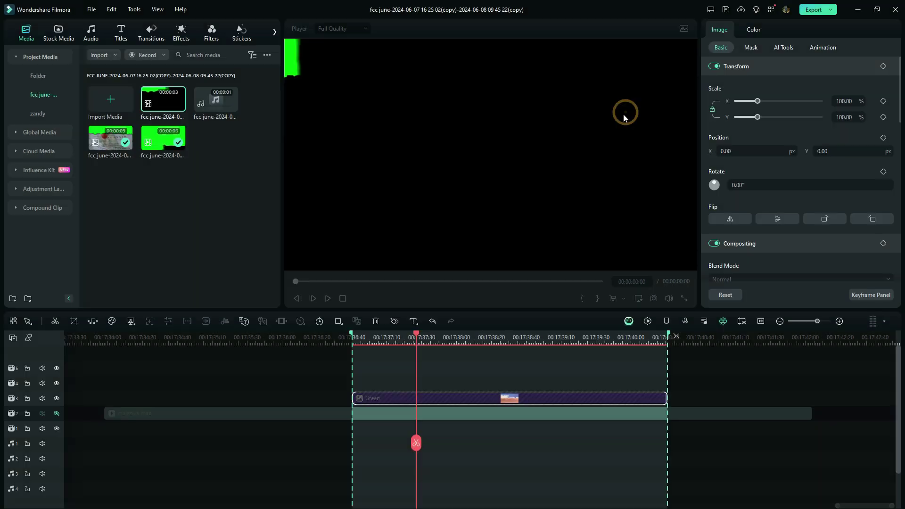
pyautogui.click(673, 330)
# Preview the exported green torn-edge clip at several points on the timeline
pyautogui.click(223, 383)
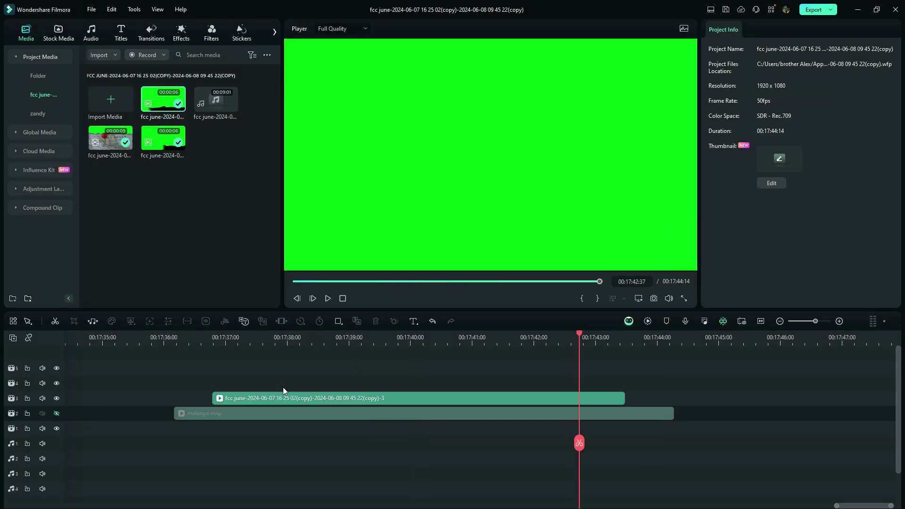
pyautogui.click(295, 382)
pyautogui.click(369, 398)
pyautogui.click(426, 371)
pyautogui.click(405, 378)
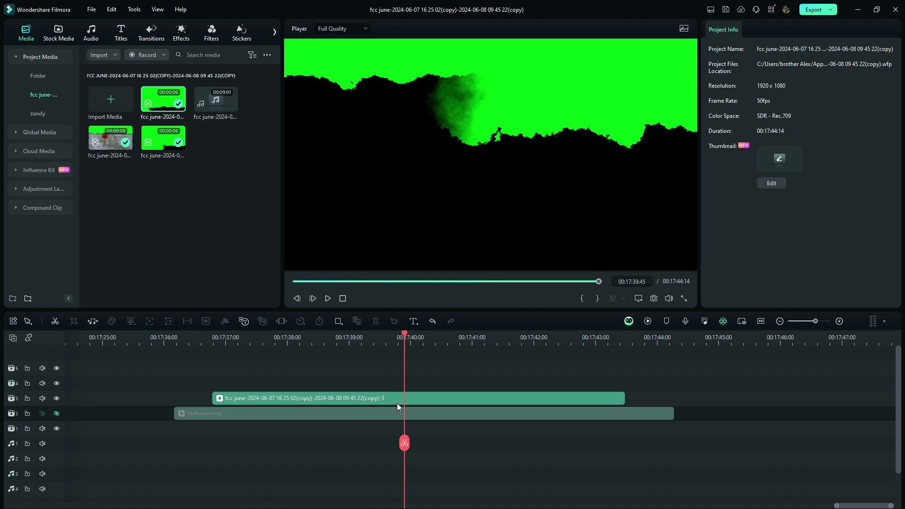
# Turn on Reverse Speed for the exported green torn-edge clip and play it back from its start
pyautogui.click(397, 403)
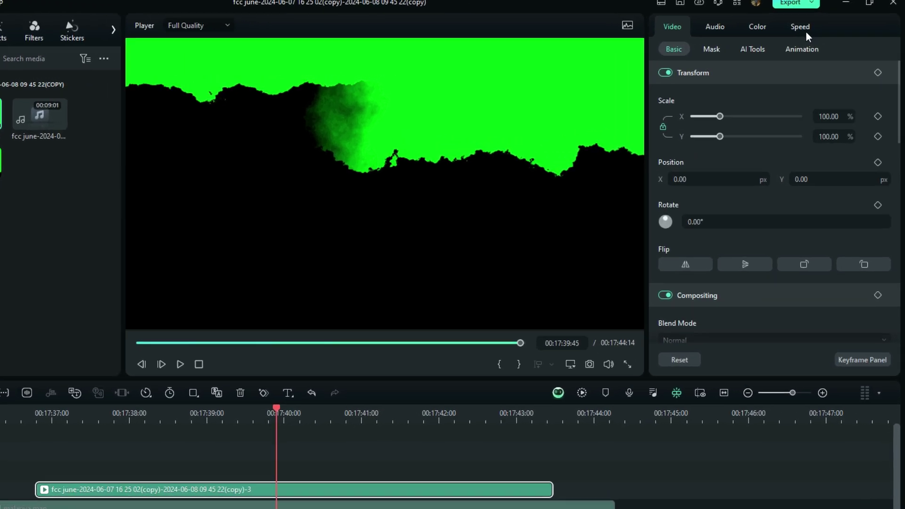
pyautogui.click(823, 31)
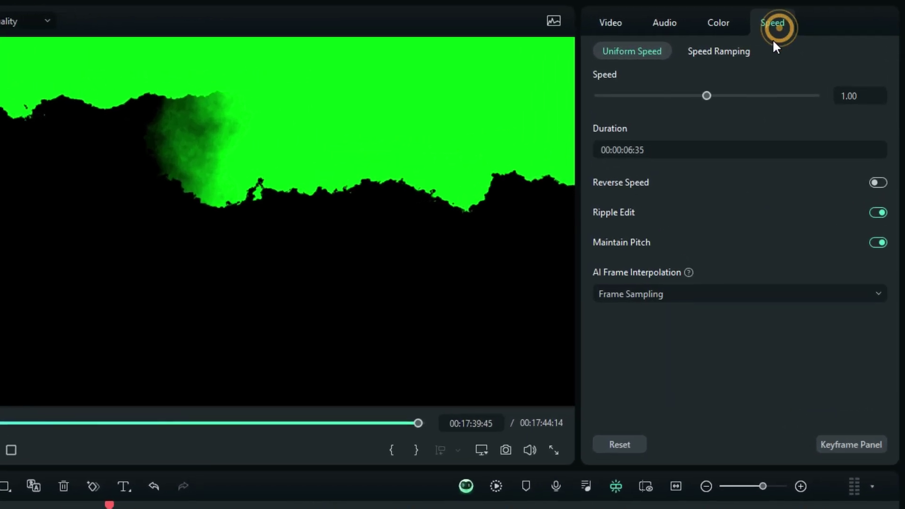
pyautogui.click(879, 182)
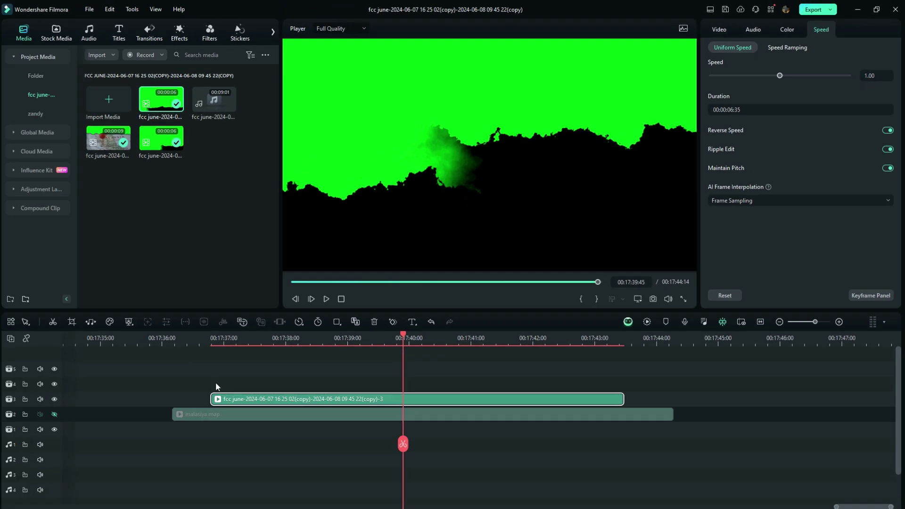
pyautogui.click(216, 381)
pyautogui.press('space')
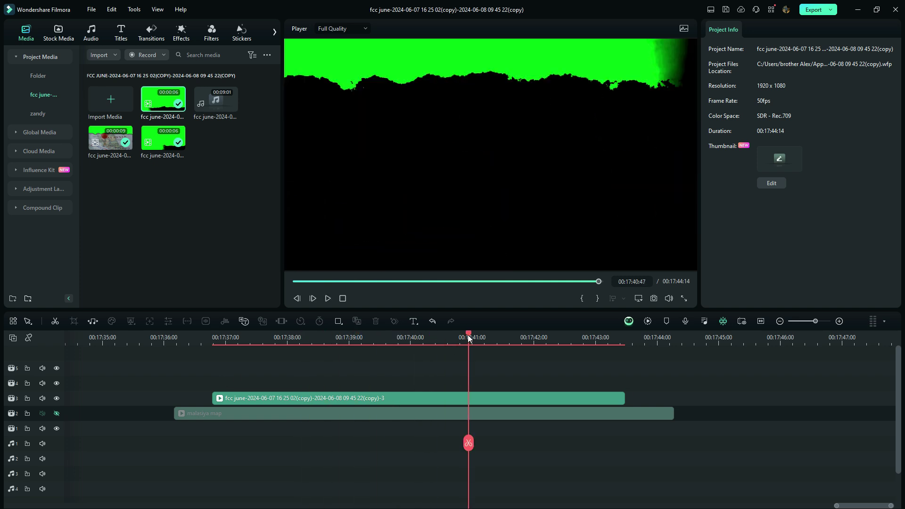
# Mark the reversed clip at 00:17:40:39 with a pink marker, enlarging the track height to reach it
pyautogui.moveTo(469, 336); pyautogui.dragTo(459, 339)
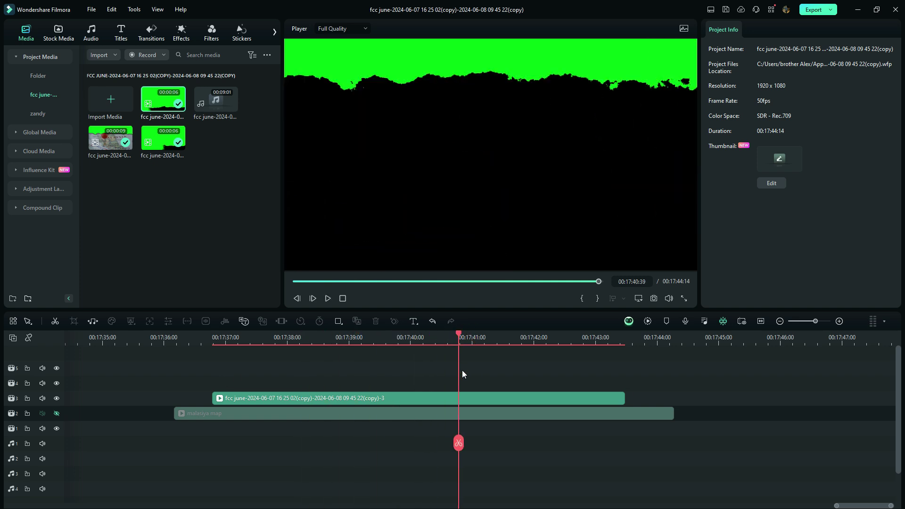
pyautogui.click(458, 404)
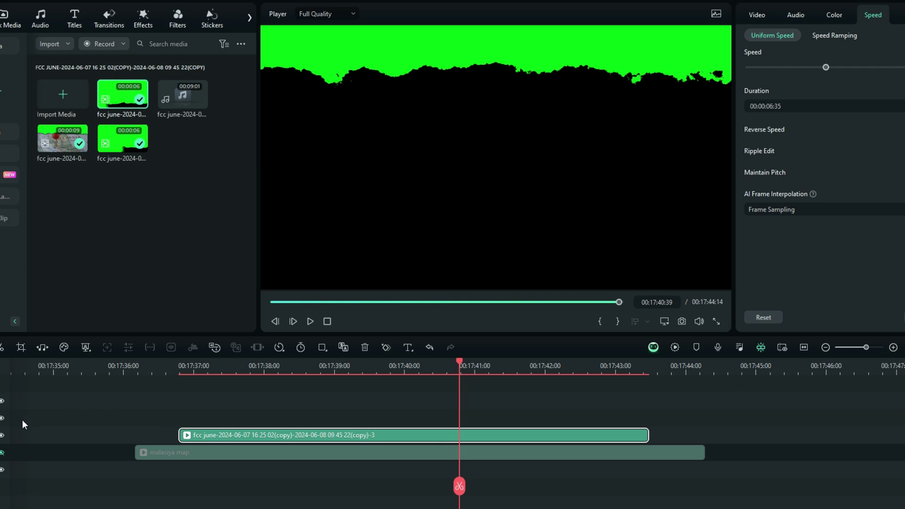
pyautogui.moveTo(6, 427); pyautogui.dragTo(6, 424)
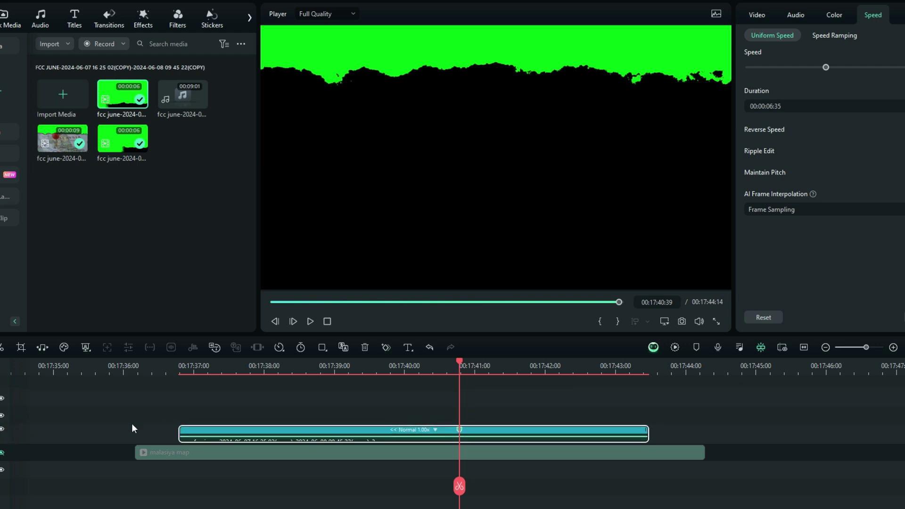
pyautogui.doubleClick(460, 430)
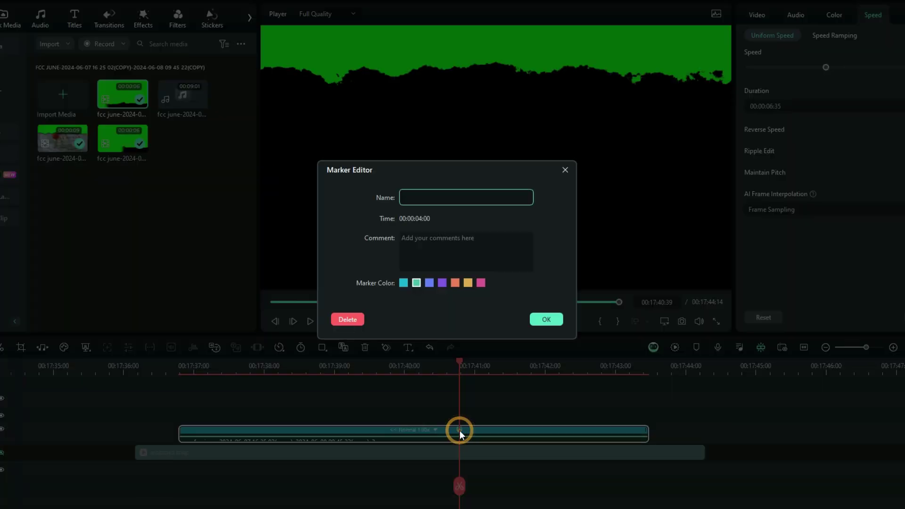
pyautogui.click(481, 283)
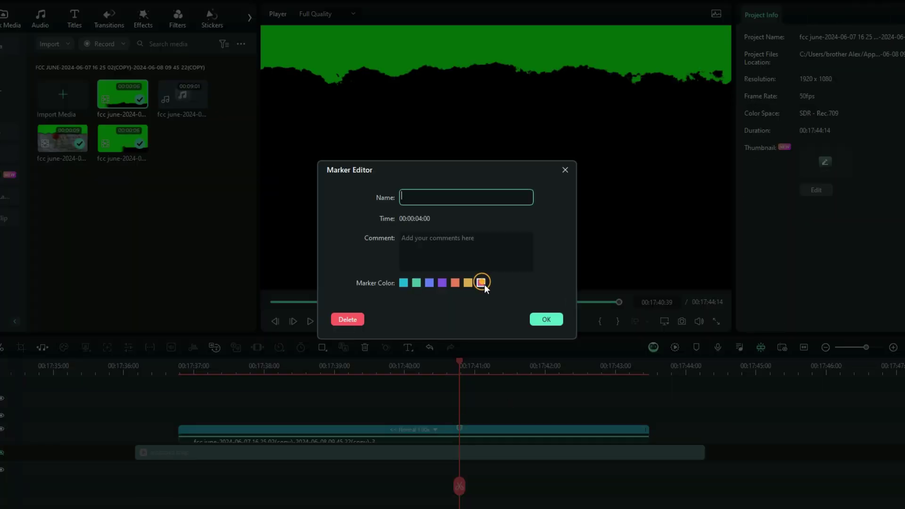
pyautogui.click(540, 319)
# Select the reversed torn-edge clip and shift its picture down in the player, leaving a gap above it
pyautogui.scroll(3, 484, 371)
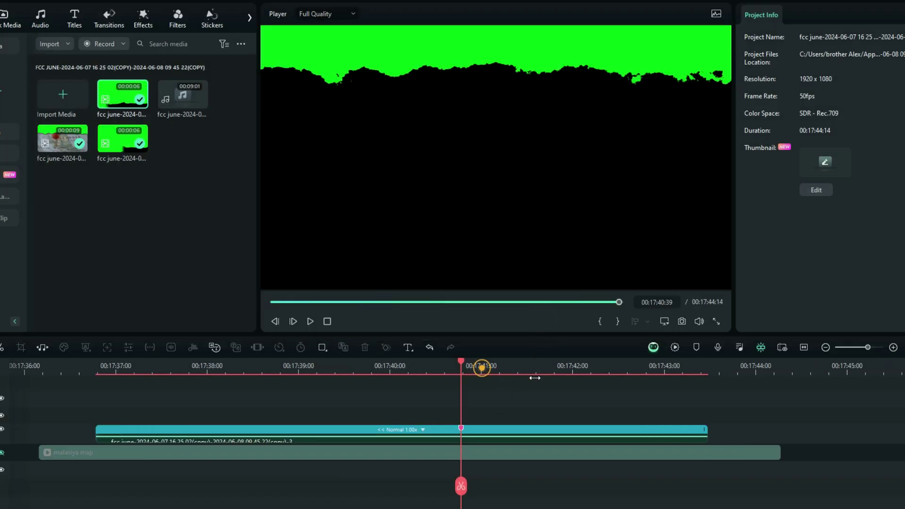
pyautogui.scroll(-3, 545, 384)
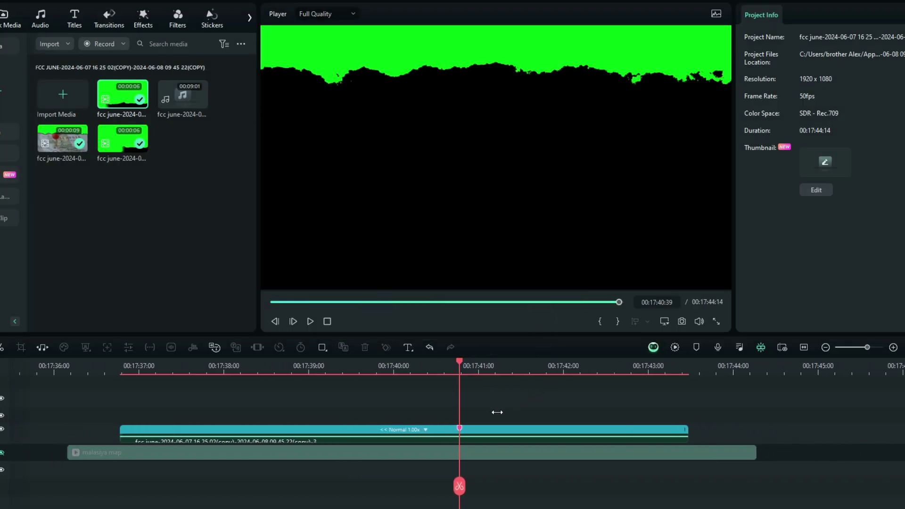
pyautogui.click(475, 431)
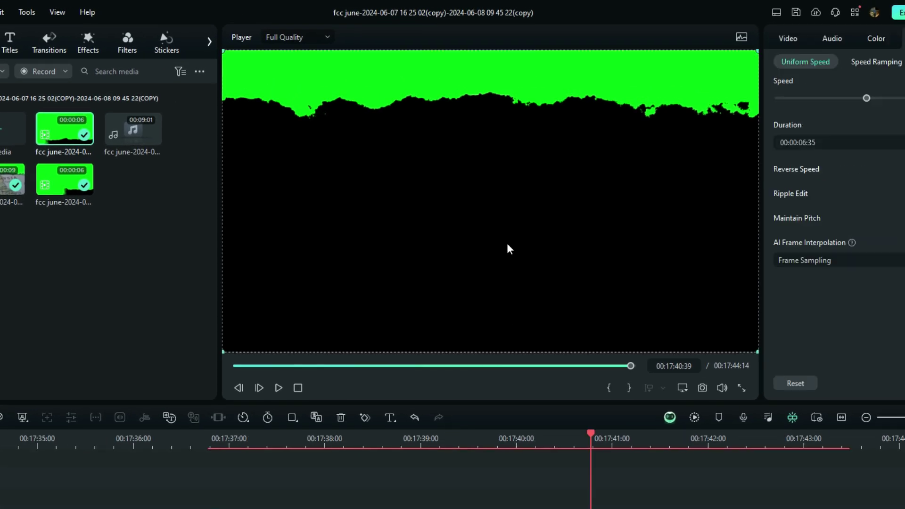
pyautogui.moveTo(515, 184); pyautogui.dragTo(517, 219)
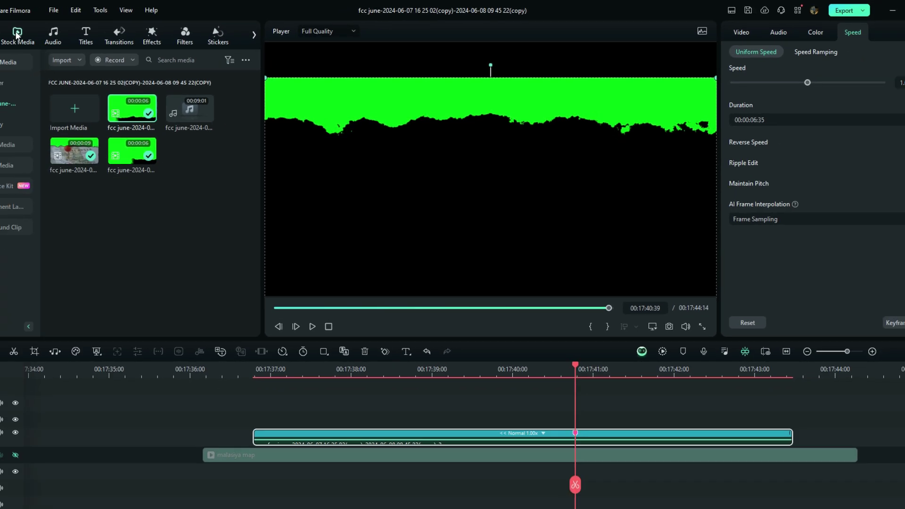
# Add the Green stock image above the reversed clip, raise it to Y 894.25, and stretch it to the clip's 00:00:06:35 length
pyautogui.click(58, 32)
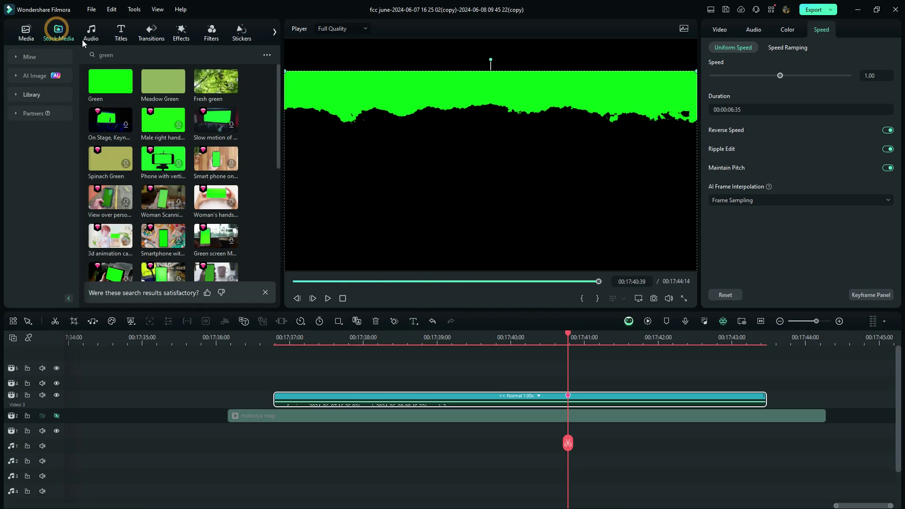
pyautogui.moveTo(110, 81); pyautogui.dragTo(411, 377)
pyautogui.moveTo(469, 178); pyautogui.dragTo(430, 87)
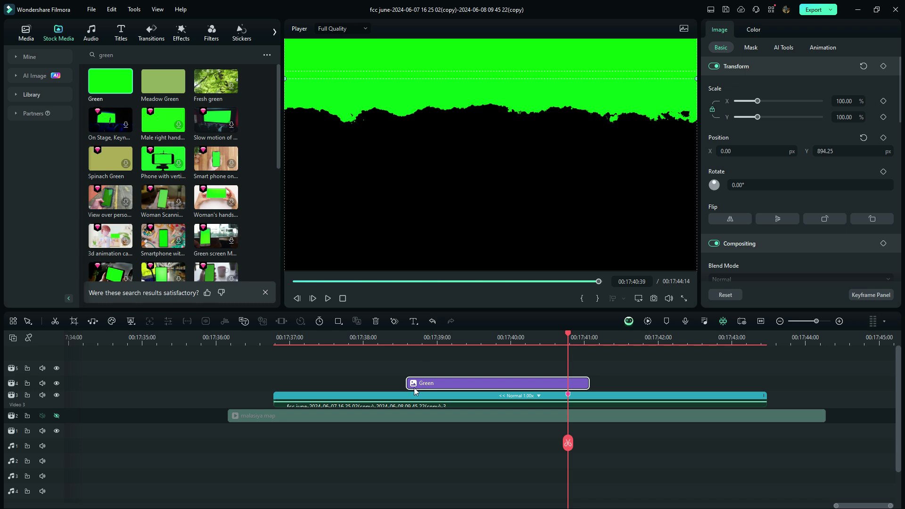
pyautogui.moveTo(408, 383); pyautogui.dragTo(274, 380)
pyautogui.moveTo(589, 381); pyautogui.dragTo(767, 381)
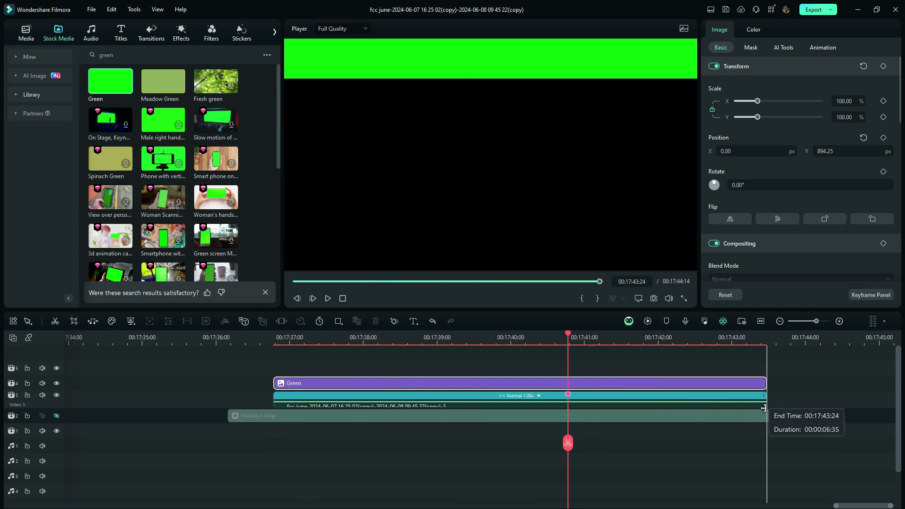
# Turn on Chroma Key for the reversed torn-edge clip, sample its black area as the key colour, and show the malasiya map track beneath
pyautogui.click(508, 367)
pyautogui.click(519, 368)
pyautogui.click(519, 395)
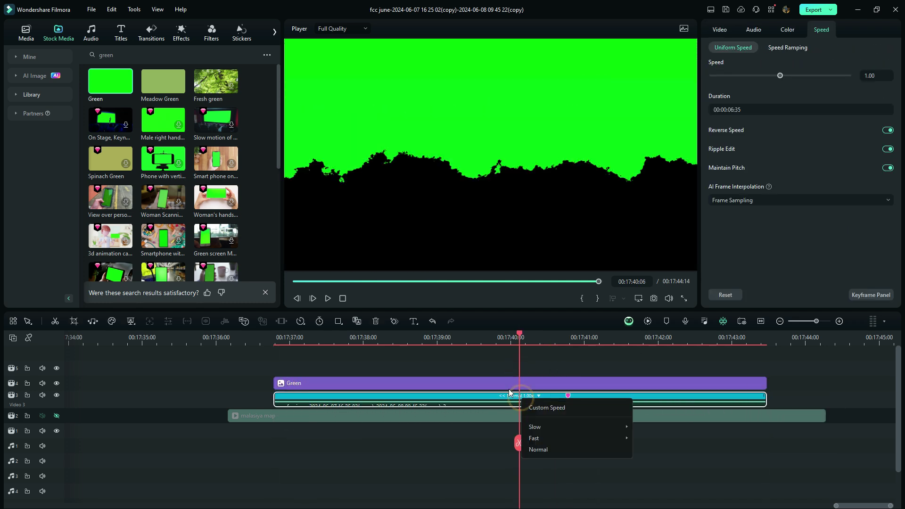
pyautogui.click(486, 403)
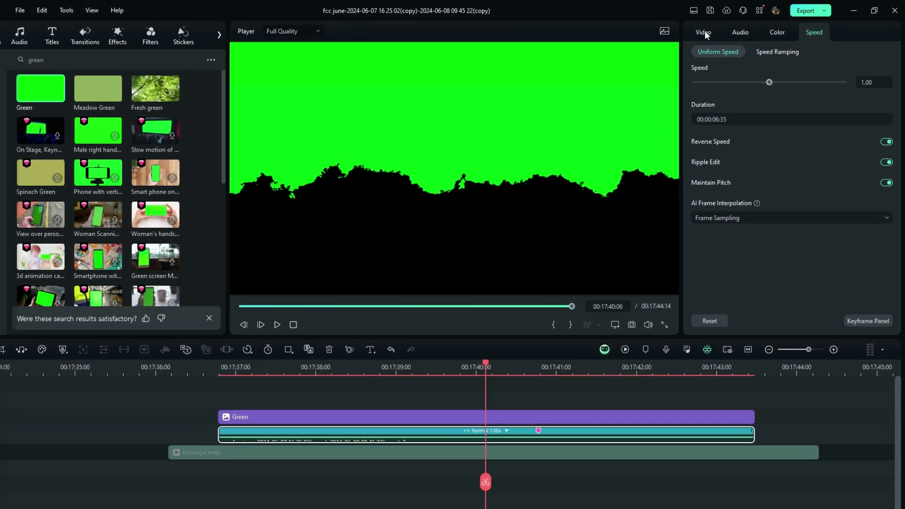
pyautogui.click(720, 30)
pyautogui.click(783, 48)
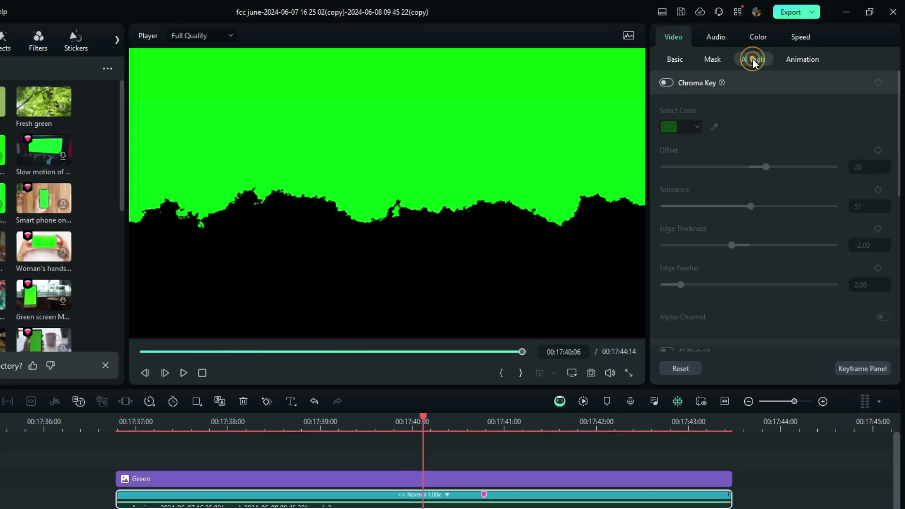
pyautogui.click(667, 83)
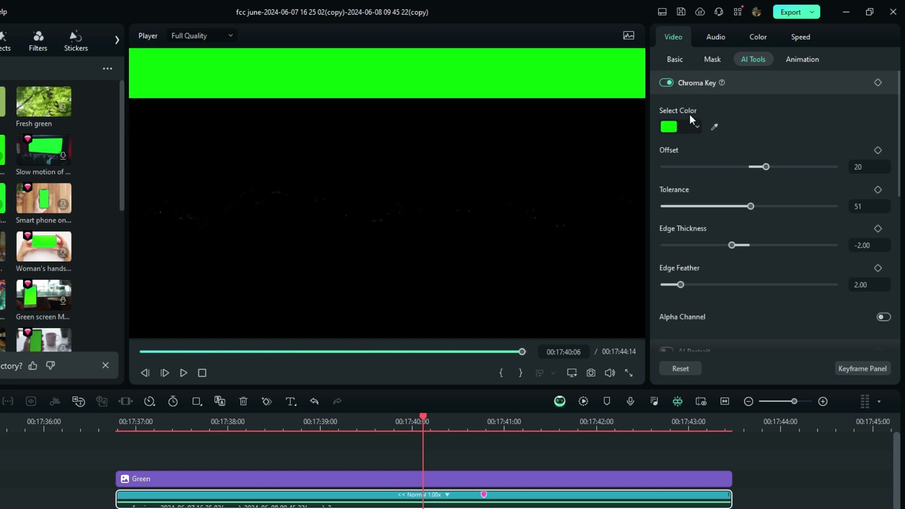
pyautogui.click(712, 125)
pyautogui.click(490, 234)
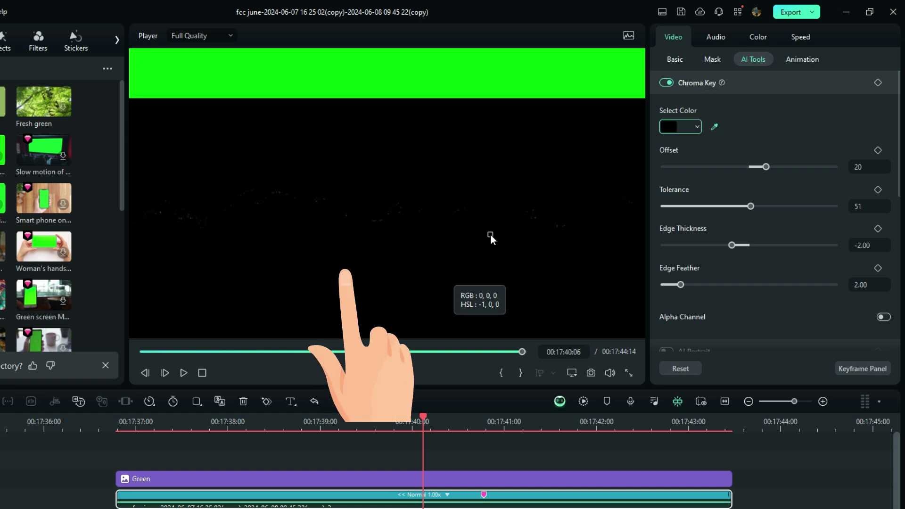
pyautogui.click(482, 250)
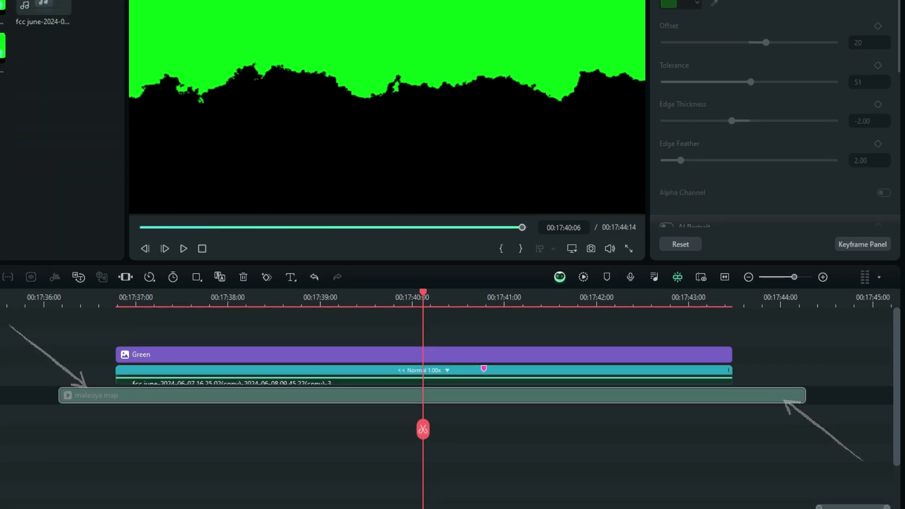
pyautogui.click(60, 396)
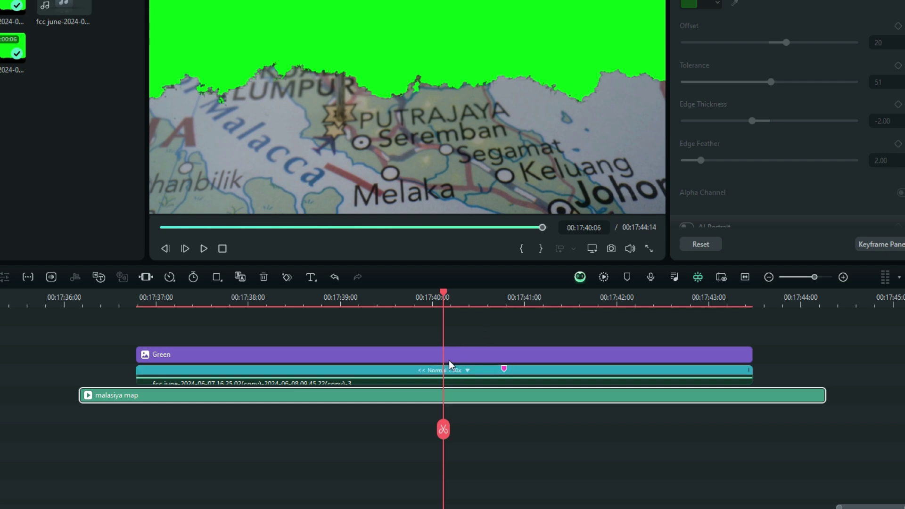
# Set the torn-edge clip's Chroma Key to Offset 30, Tolerance 71, Edge Thickness 5.00 and Edge Feather 13.00
pyautogui.click(438, 368)
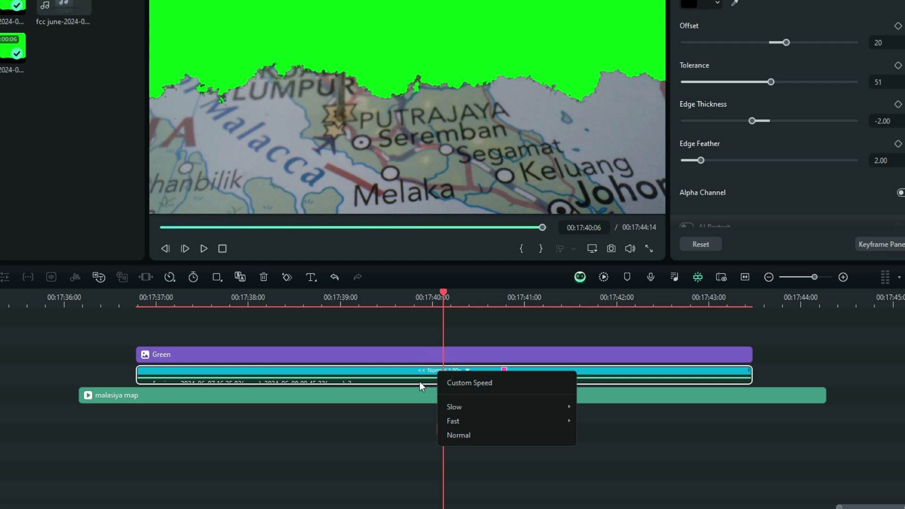
pyautogui.click(421, 381)
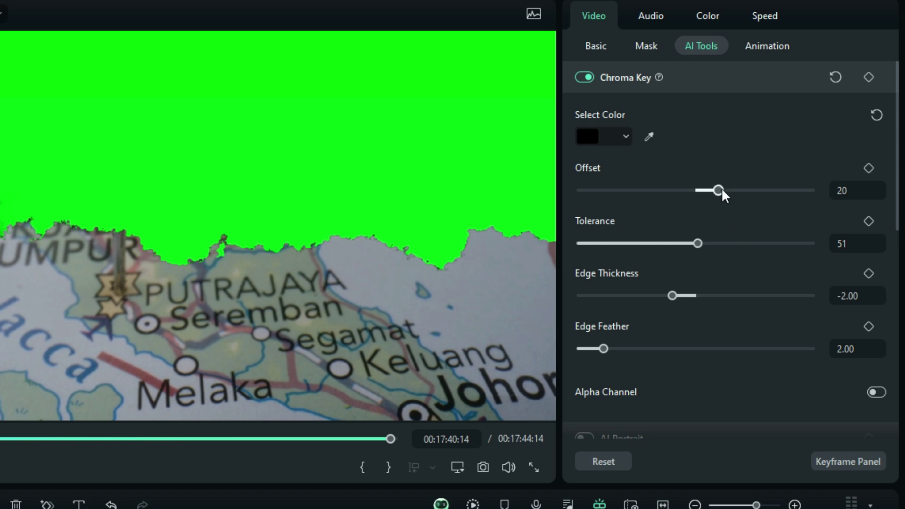
pyautogui.moveTo(722, 188); pyautogui.dragTo(730, 191)
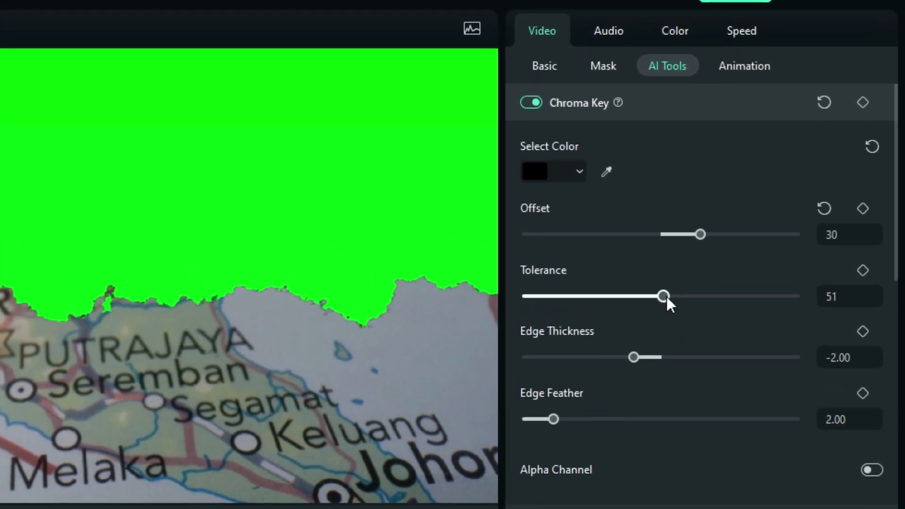
pyautogui.moveTo(667, 297); pyautogui.dragTo(736, 307)
pyautogui.moveTo(792, 312); pyautogui.dragTo(717, 325)
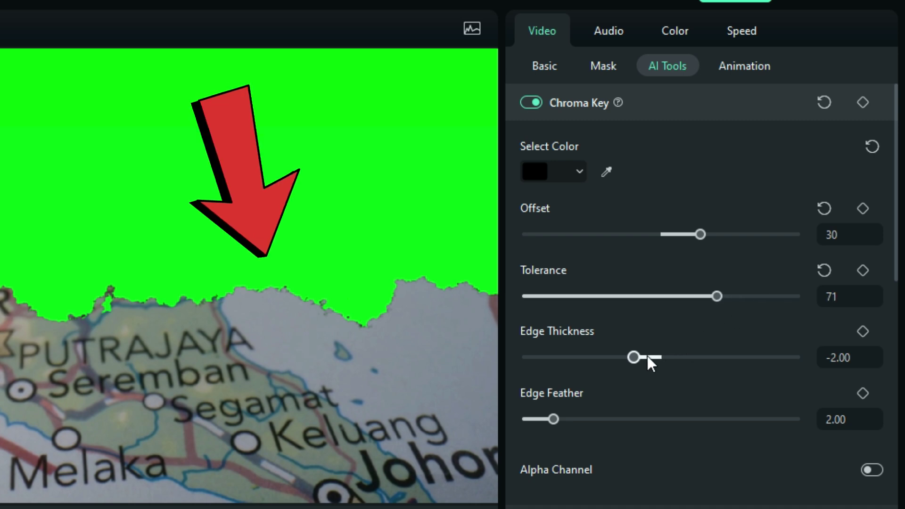
pyautogui.moveTo(635, 358); pyautogui.dragTo(730, 360)
pyautogui.moveTo(579, 418); pyautogui.dragTo(708, 424)
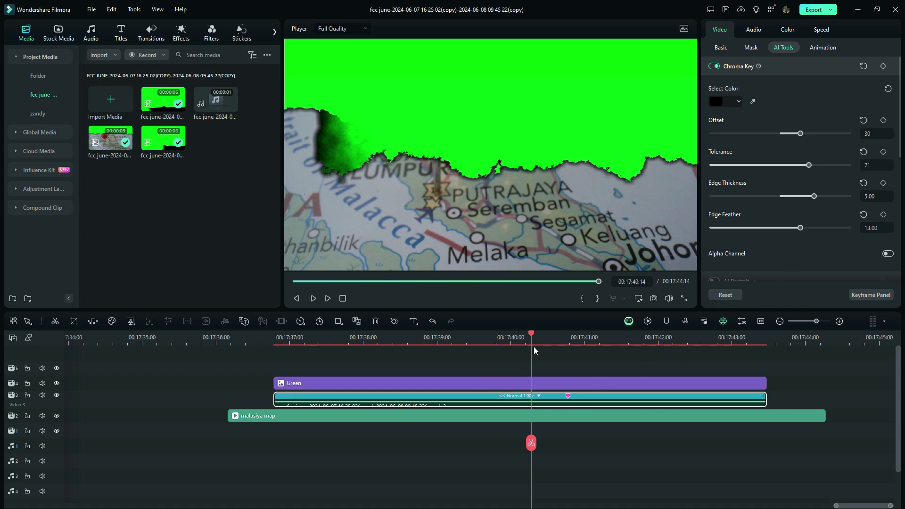
# Insert a freeze frame in the reversed clip at the 00:17:40:39 marker, shorten it and remove the footage that follows
pyautogui.moveTo(531, 337); pyautogui.dragTo(567, 359)
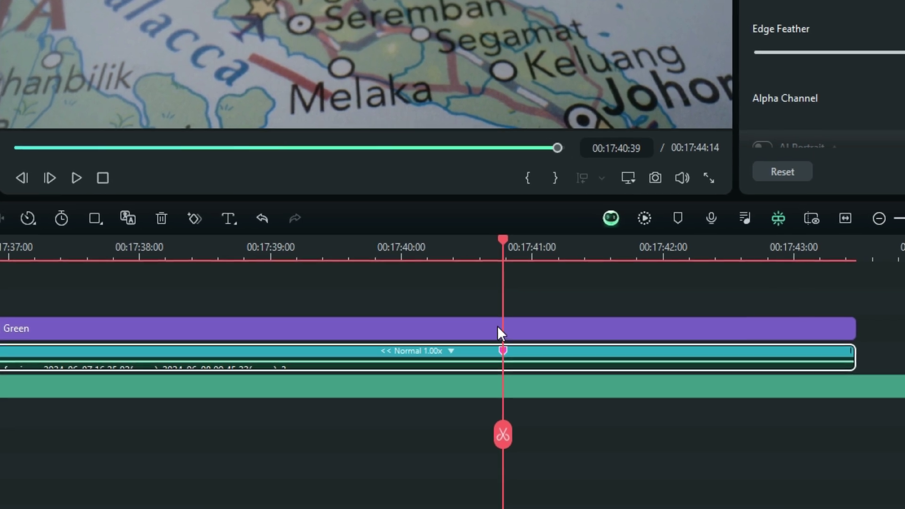
pyautogui.click(519, 362)
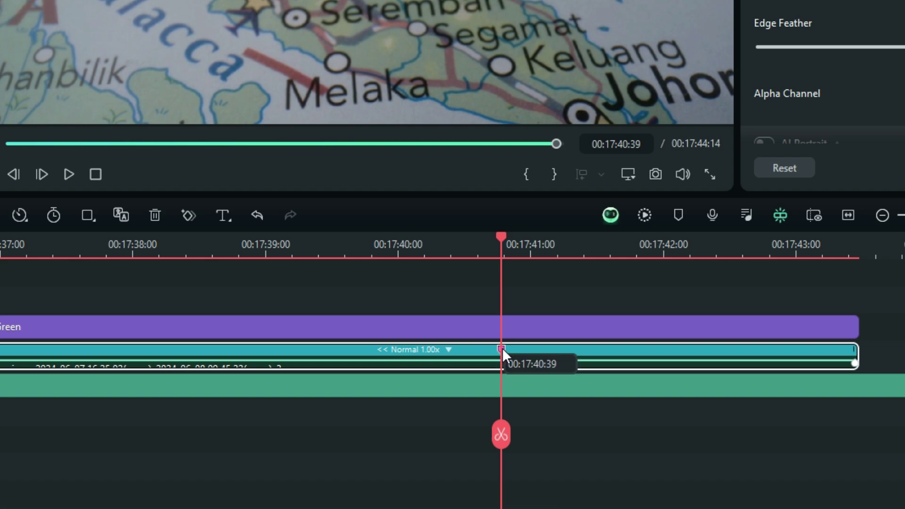
pyautogui.click(503, 350)
pyautogui.rightClick(502, 348)
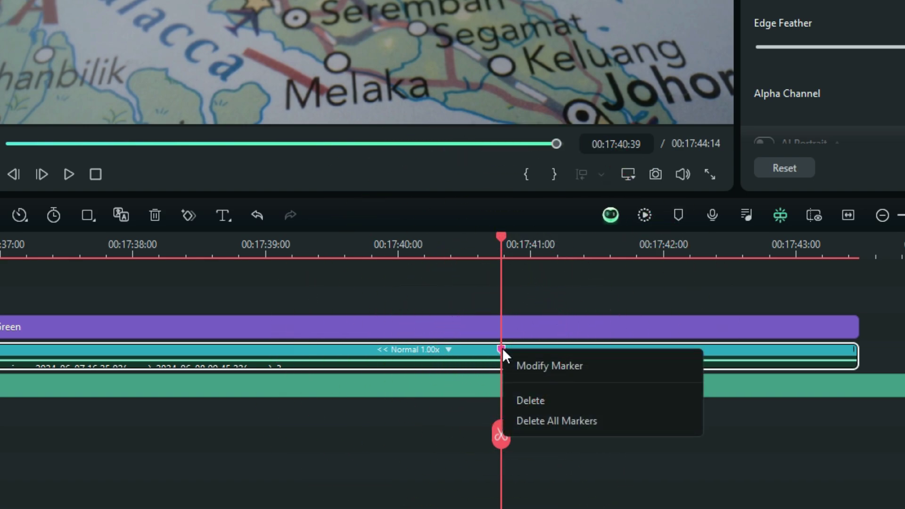
pyautogui.click(503, 348)
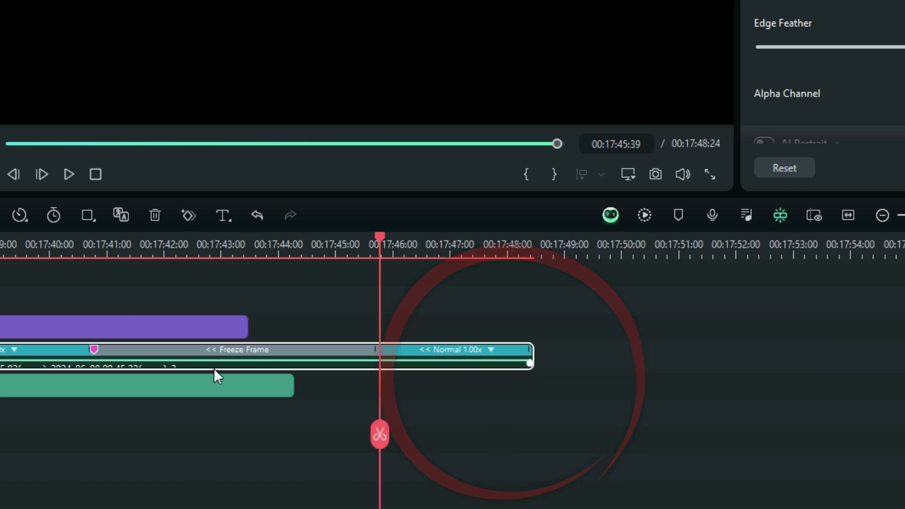
pyautogui.hotkey('ctrl', 'z')
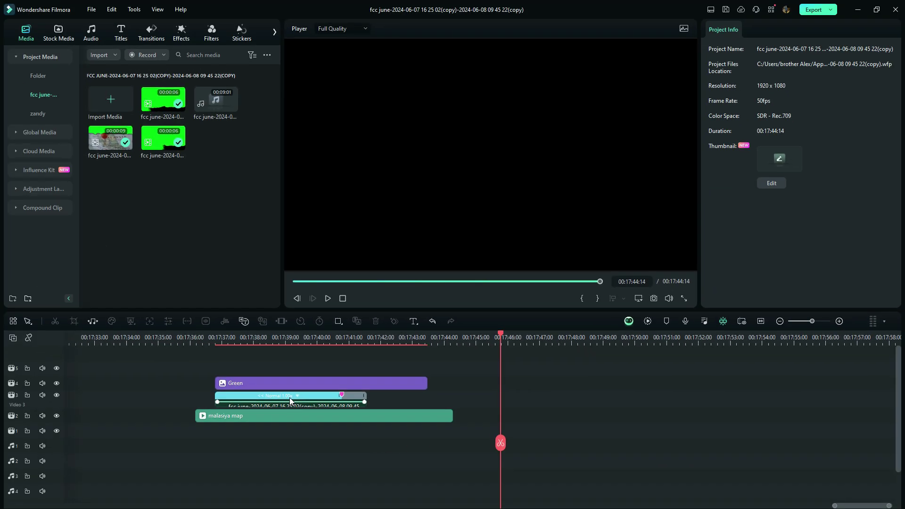
# Duplicate the trimmed torn-edge clip directly after the original and turn off Reverse Speed for the copy
pyautogui.click(289, 399)
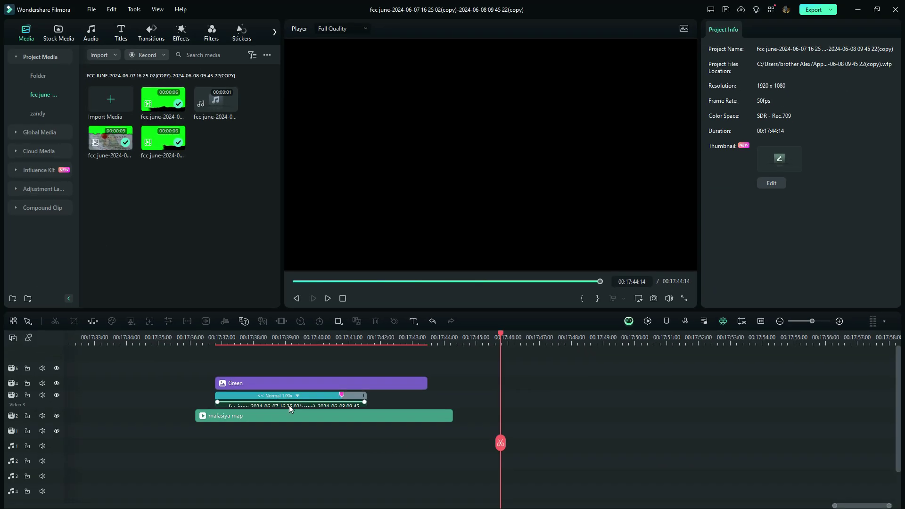
pyautogui.moveTo(289, 406); pyautogui.dragTo(482, 396)
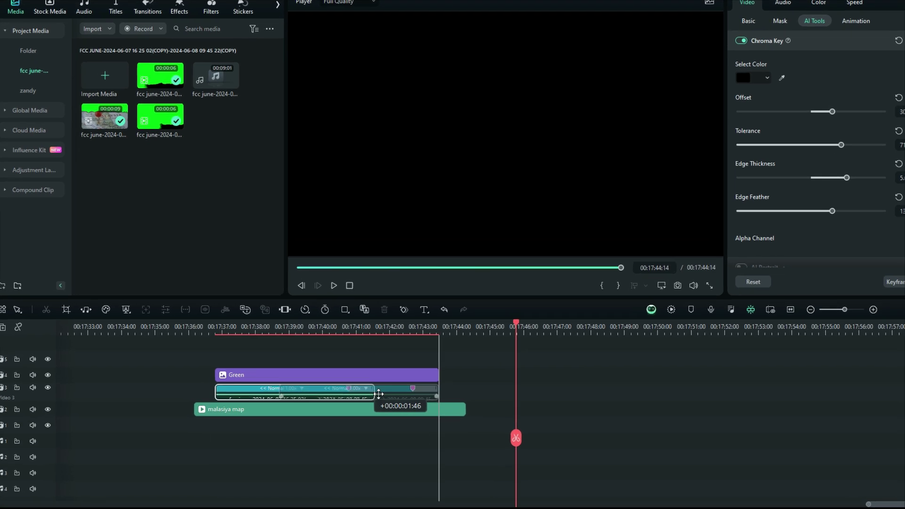
pyautogui.moveTo(571, 349); pyautogui.dragTo(535, 368)
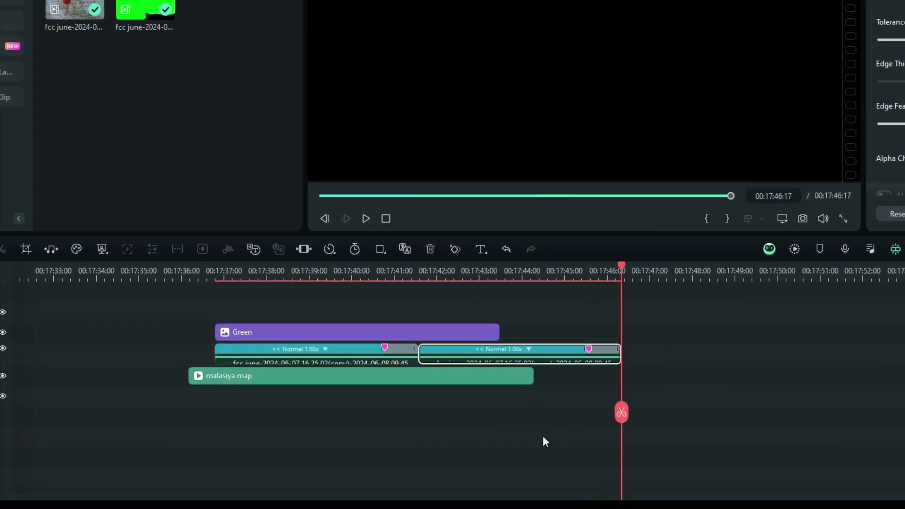
pyautogui.click(538, 358)
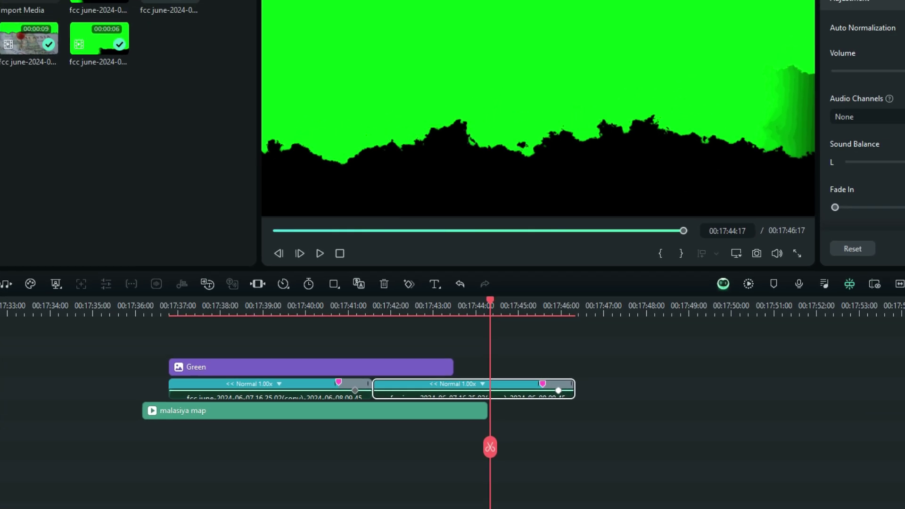
pyautogui.click(829, 6)
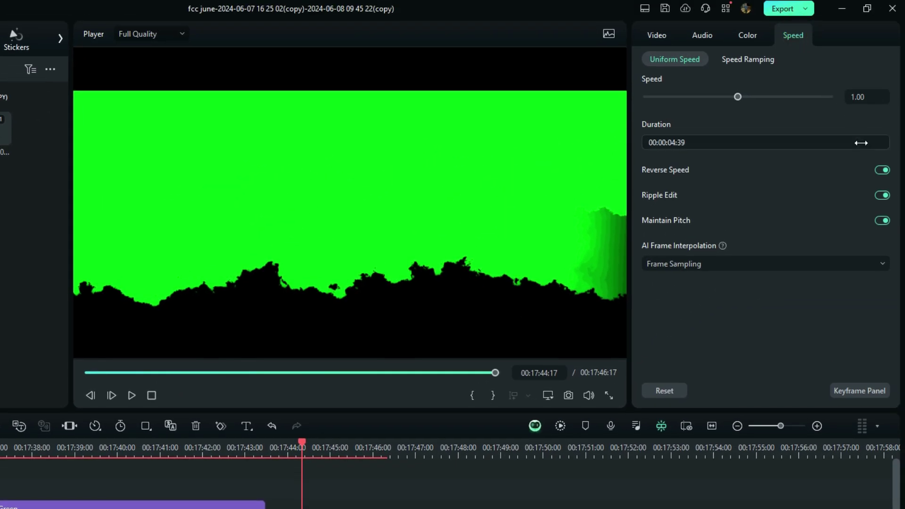
pyautogui.click(878, 171)
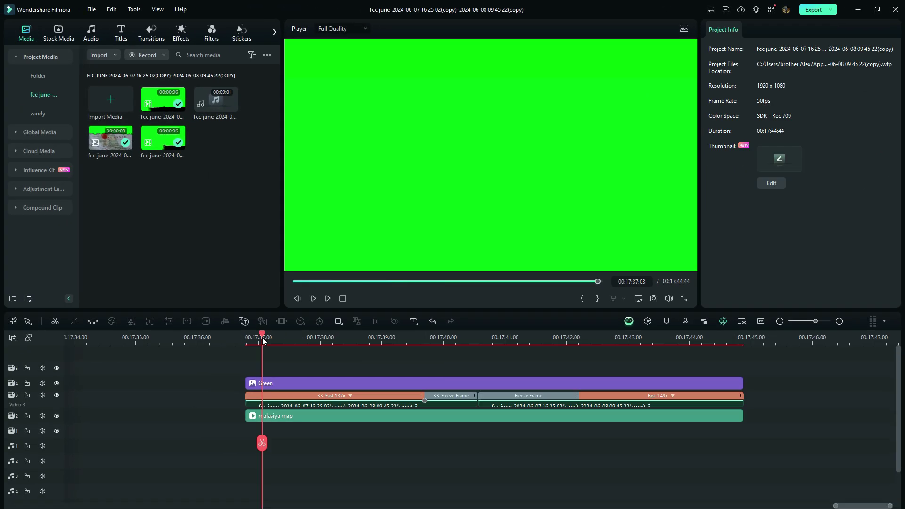
# Review the reveal, mark the range covering all the stacked clips and export it as a 1920x1080, 30 fps MP4
pyautogui.moveTo(44, 448); pyautogui.dragTo(83, 454)
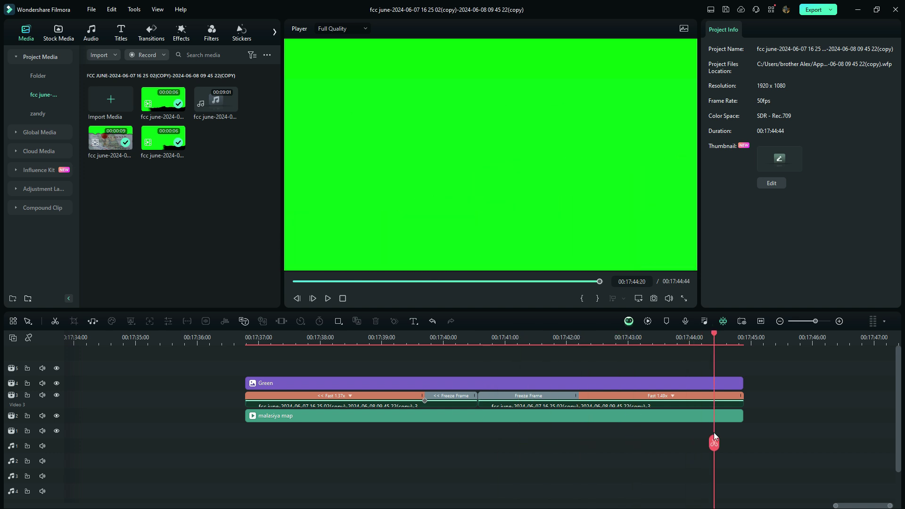
pyautogui.moveTo(716, 434); pyautogui.dragTo(505, 416)
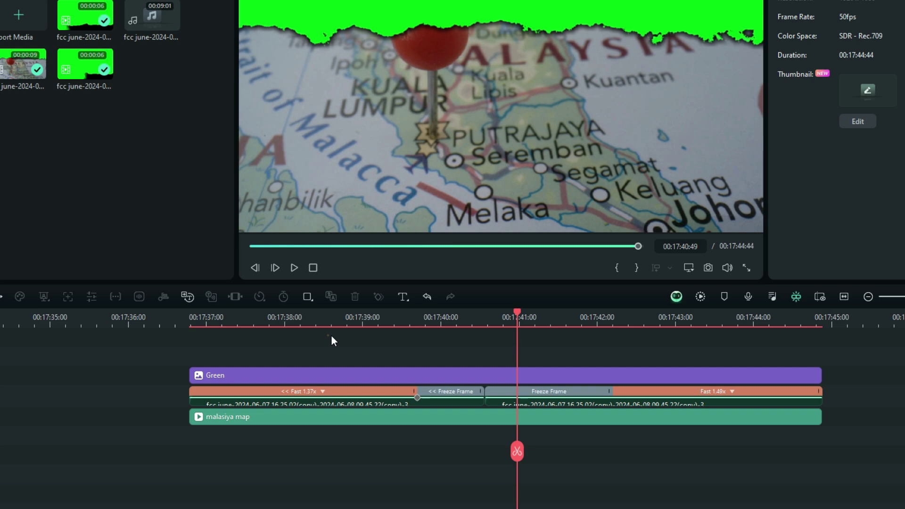
pyautogui.moveTo(331, 335); pyautogui.dragTo(623, 431)
pyautogui.press('x')
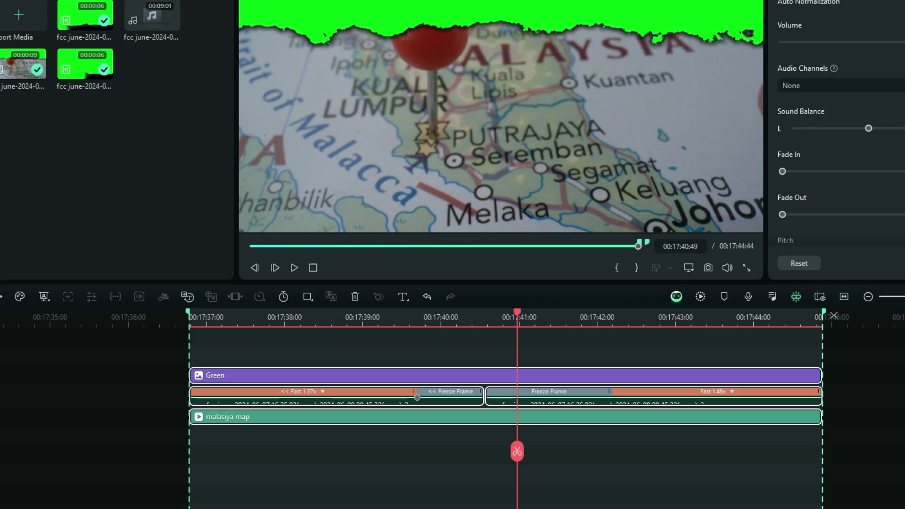
pyautogui.hotkey('ctrl', 'e')
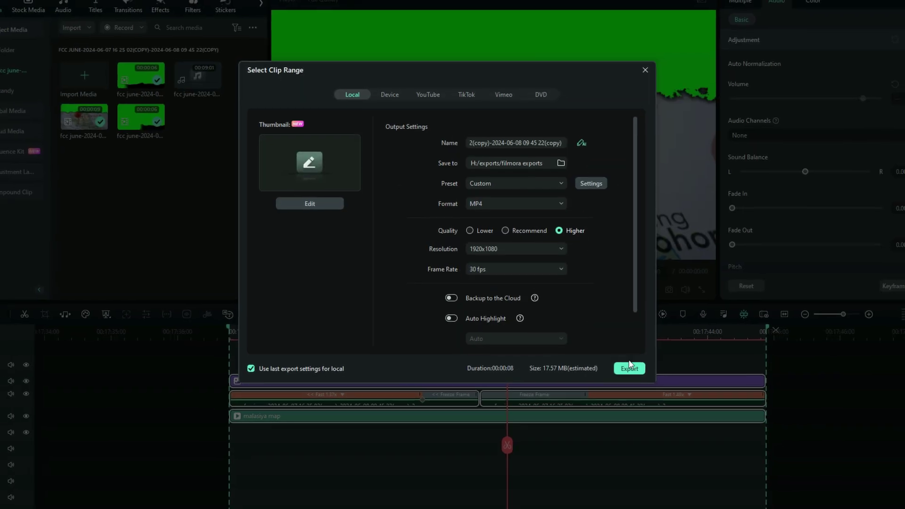
pyautogui.click(659, 361)
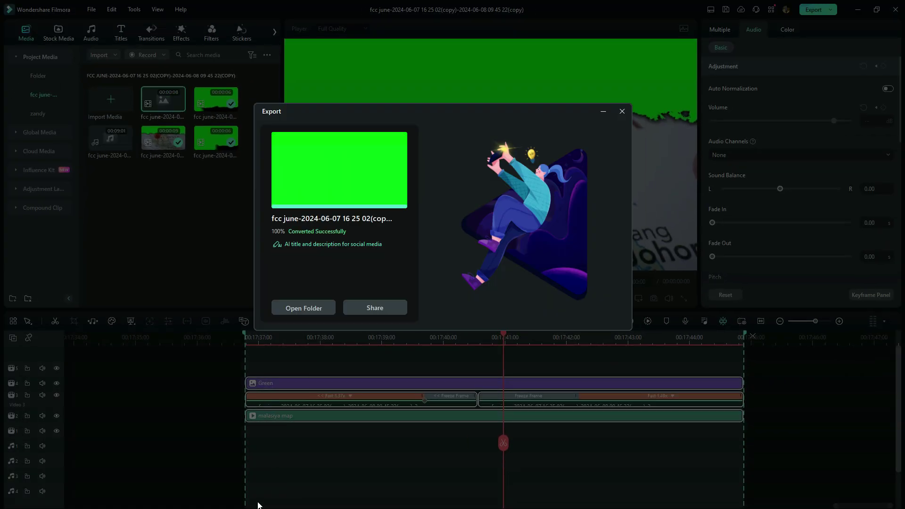
pyautogui.press('Escape')
# Place the newly exported torn-map clip on an empty stretch of the timeline, after the stacked clips
pyautogui.scroll(-5, 471, 415)
pyautogui.hscroll(5, 472, 415)
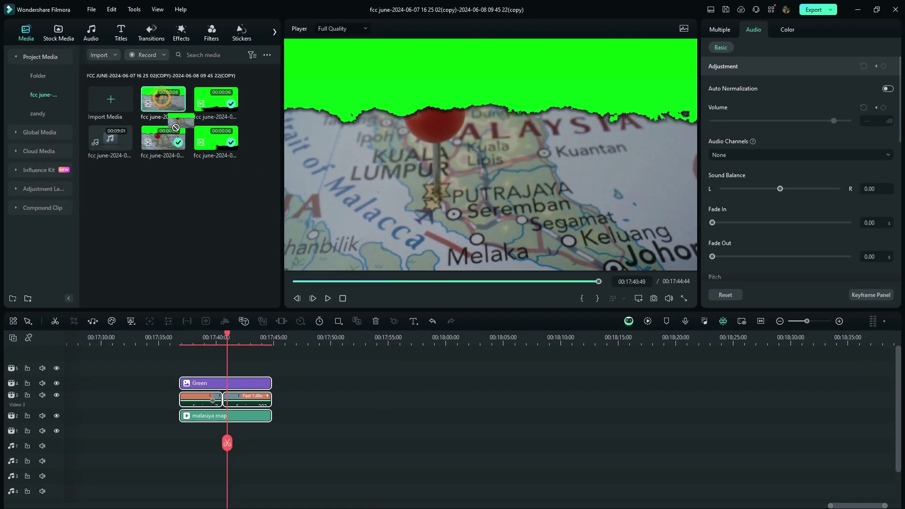
pyautogui.moveTo(206, 124); pyautogui.dragTo(379, 433)
pyautogui.moveTo(298, 341); pyautogui.dragTo(330, 399)
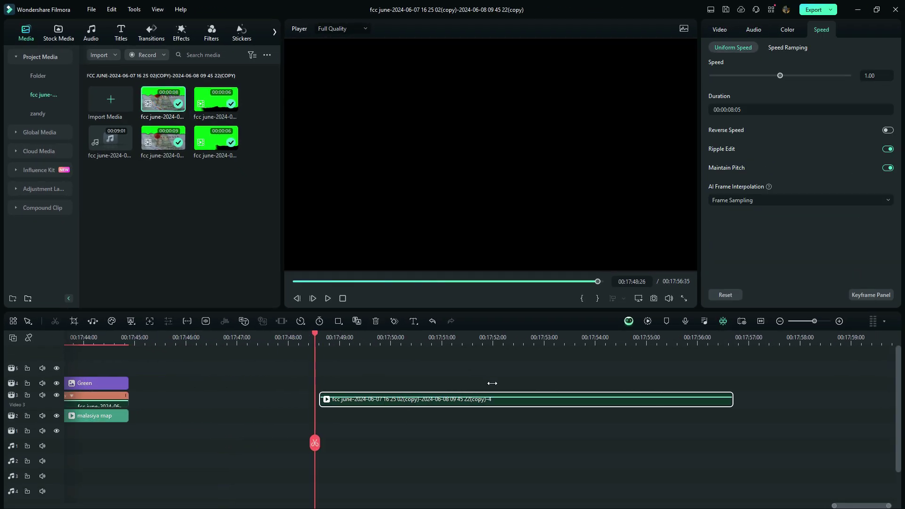
# Play through the exported clip from its start to check the torn-map reveal against the green background
pyautogui.click(414, 382)
pyautogui.press('space')
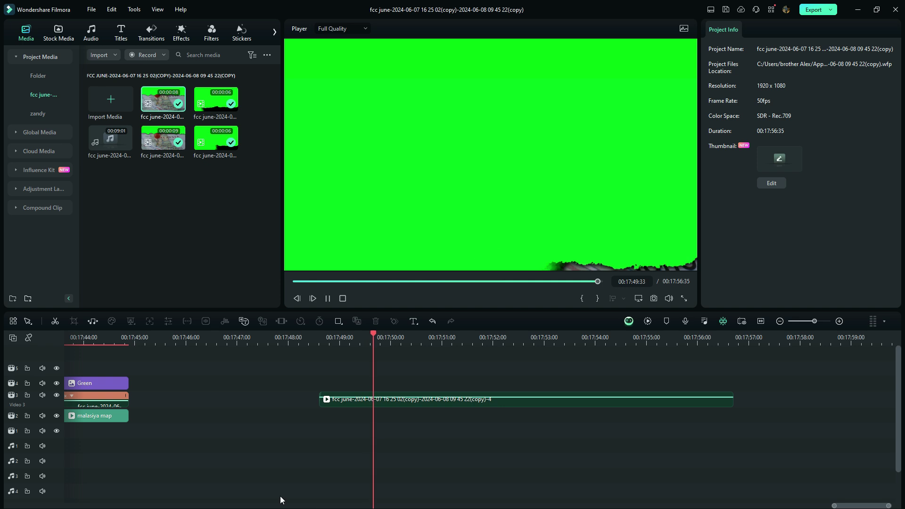
pyautogui.press('space')
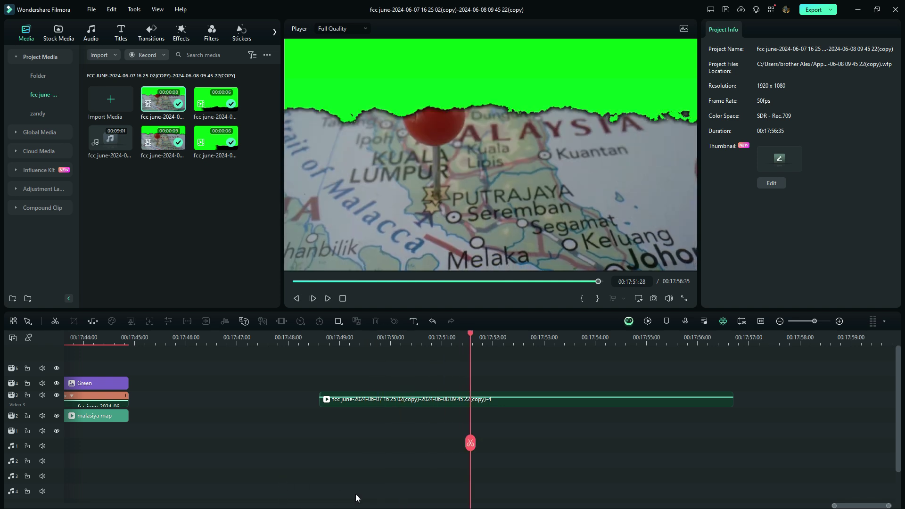
pyautogui.press('Right')
pyautogui.press('Right')
pyautogui.press('Right')
pyautogui.press('Right')
pyautogui.press('Right')
pyautogui.press('Right')
pyautogui.press('Right')
pyautogui.press('Right')
pyautogui.press('Right')
pyautogui.press('Right')
pyautogui.press('Right')
pyautogui.press('space')
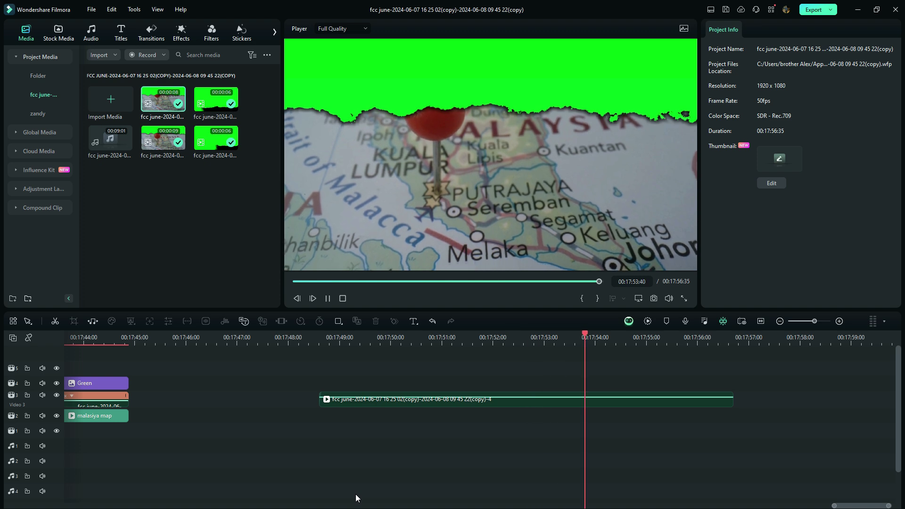
pyautogui.press('space')
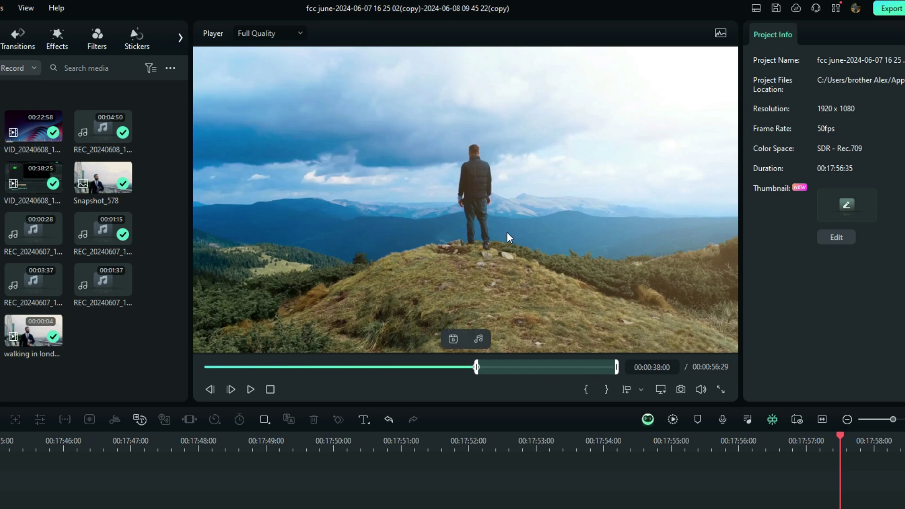
# Place the travel video section starting at 00:00:38:00 on the track beneath the exported clip and return the playhead to its beginning
pyautogui.moveTo(507, 231); pyautogui.dragTo(226, 508)
pyautogui.moveTo(138, 414); pyautogui.dragTo(136, 411)
pyautogui.click(147, 349)
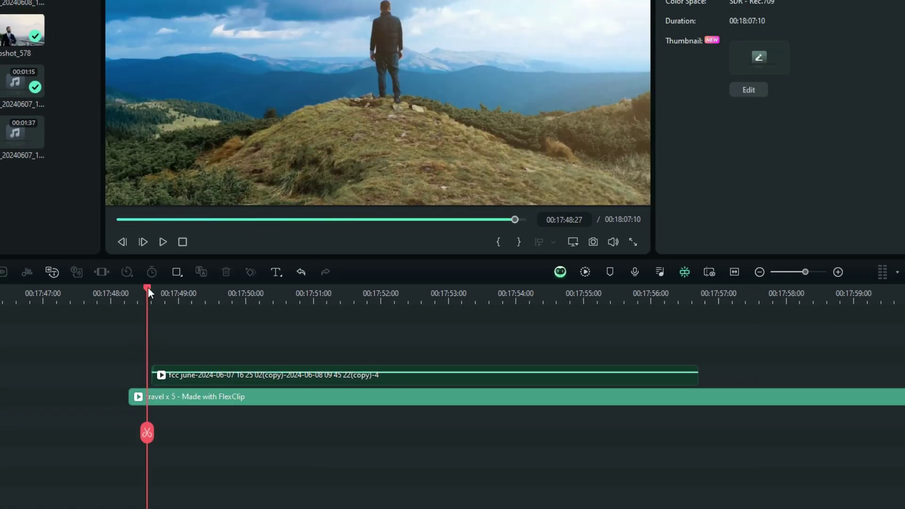
# Scrub to a frame with the map partly torn away, then enable Chroma Key on the exported clip to remove its green background
pyautogui.moveTo(148, 287); pyautogui.dragTo(343, 409)
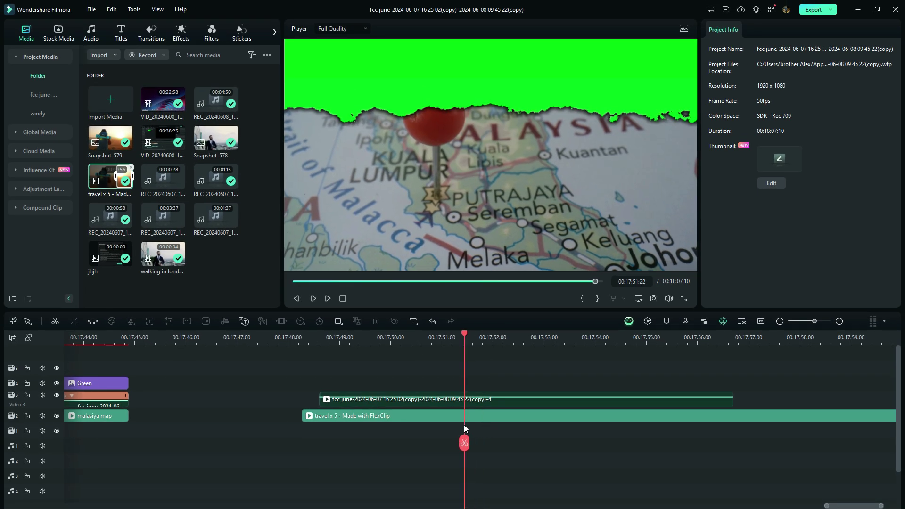
pyautogui.moveTo(464, 426); pyautogui.dragTo(458, 422)
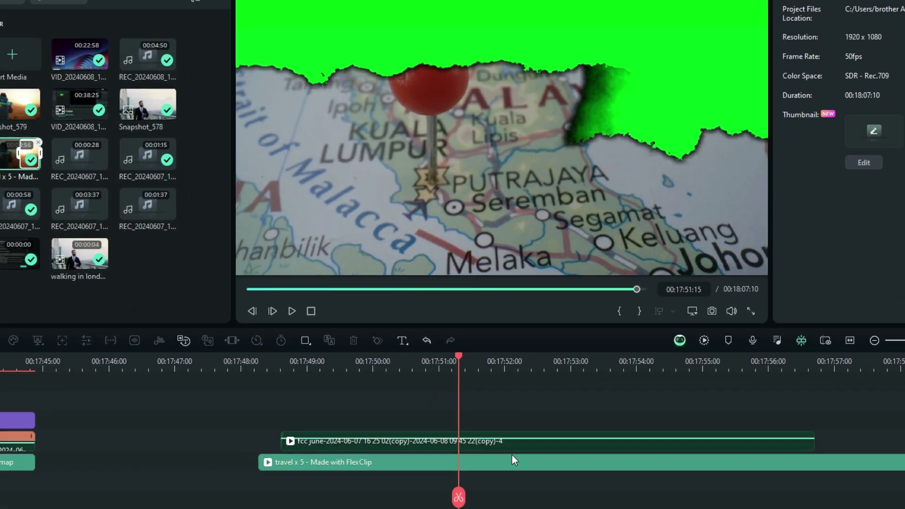
pyautogui.click(500, 403)
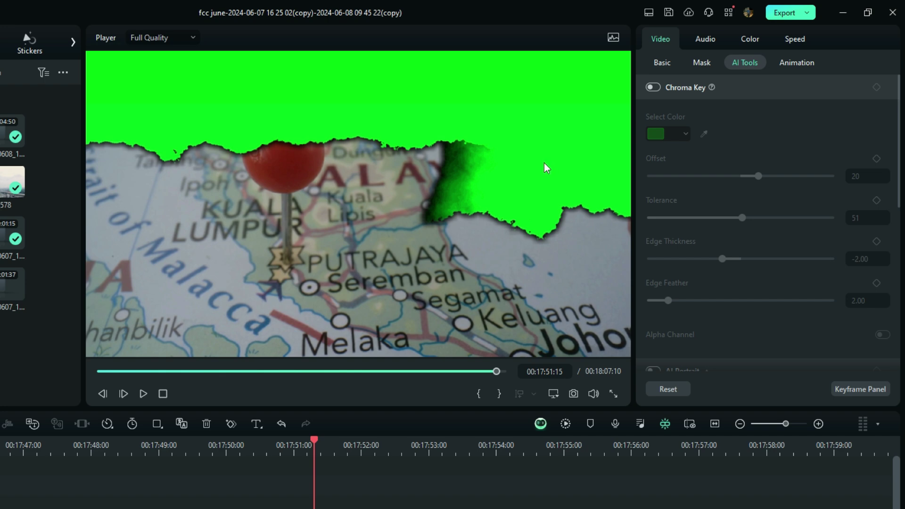
pyautogui.press('Left')
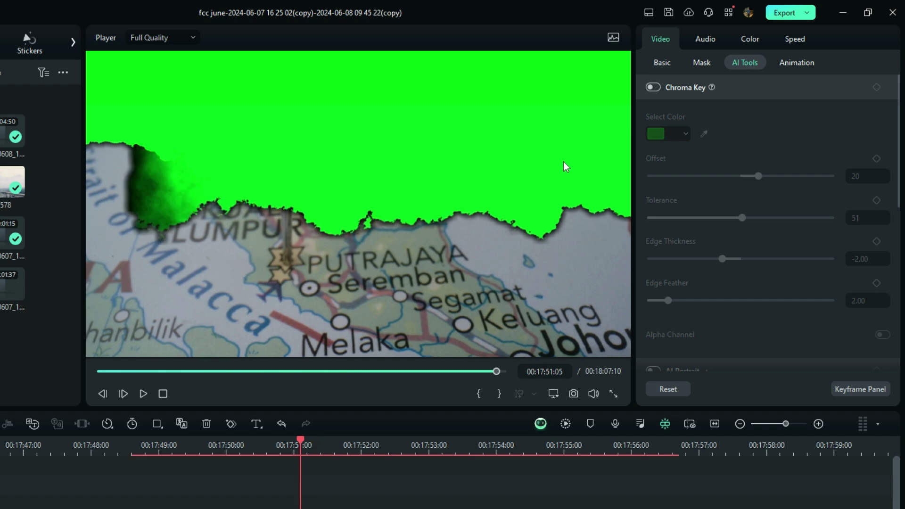
pyautogui.click(653, 88)
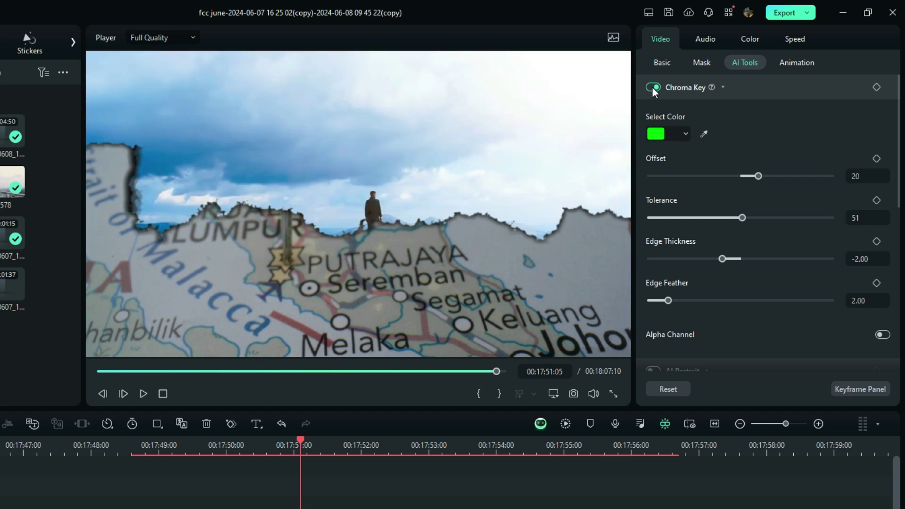
# Set the clip's chroma key offset to 38, tolerance to 63, edge thickness to 2.00 and edge feather to 8.00
pyautogui.moveTo(758, 176); pyautogui.dragTo(775, 179)
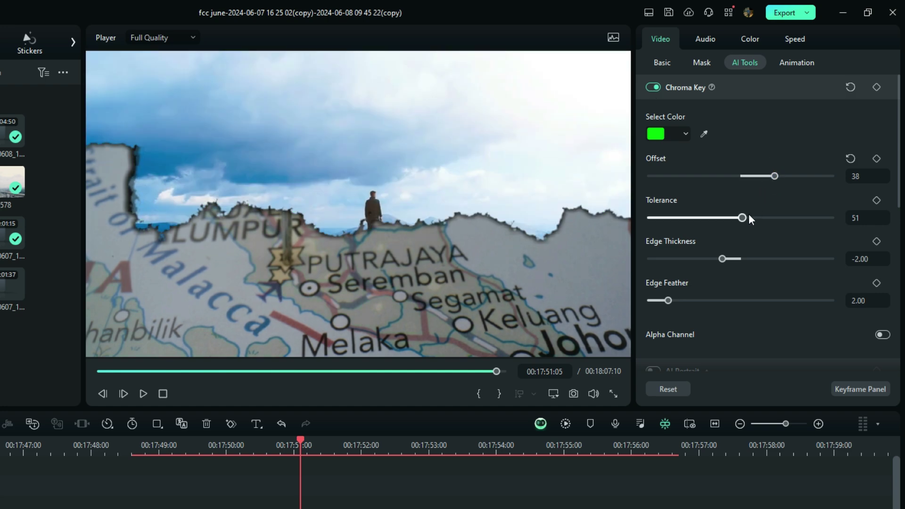
pyautogui.moveTo(749, 220); pyautogui.dragTo(765, 218)
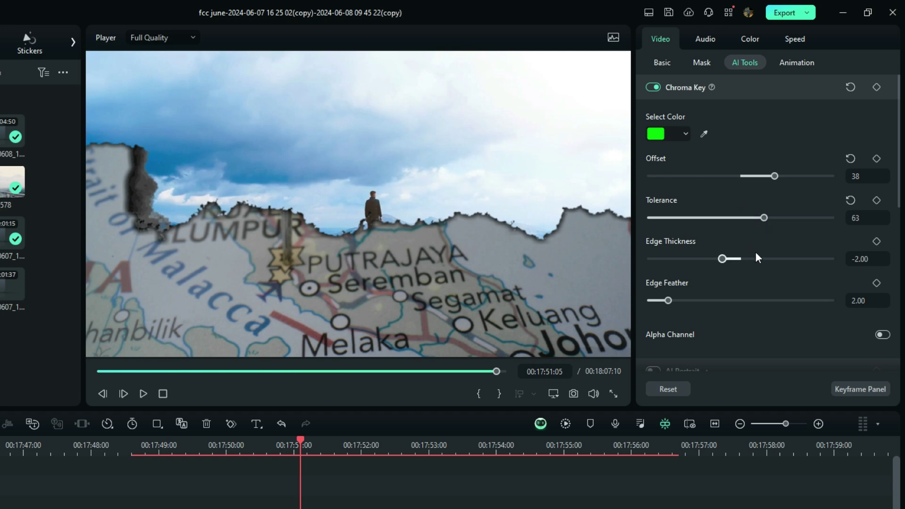
pyautogui.moveTo(722, 259); pyautogui.dragTo(761, 268)
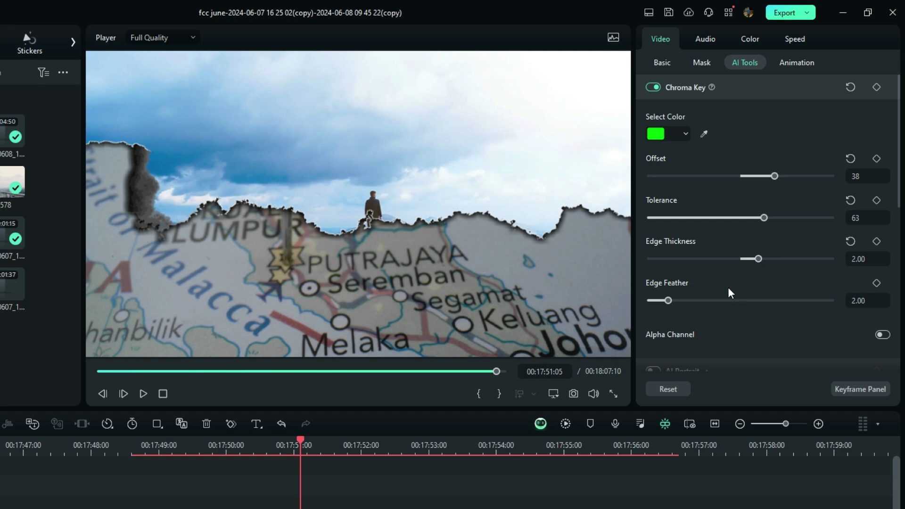
pyautogui.moveTo(670, 300); pyautogui.dragTo(722, 311)
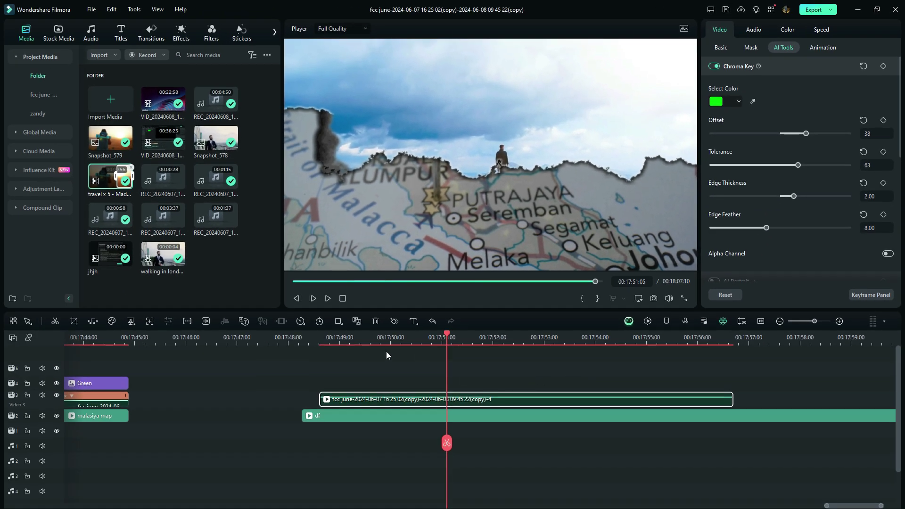
# Play the keyed torn-map reveal over the travel video from the start of the exported clip
pyautogui.click(321, 382)
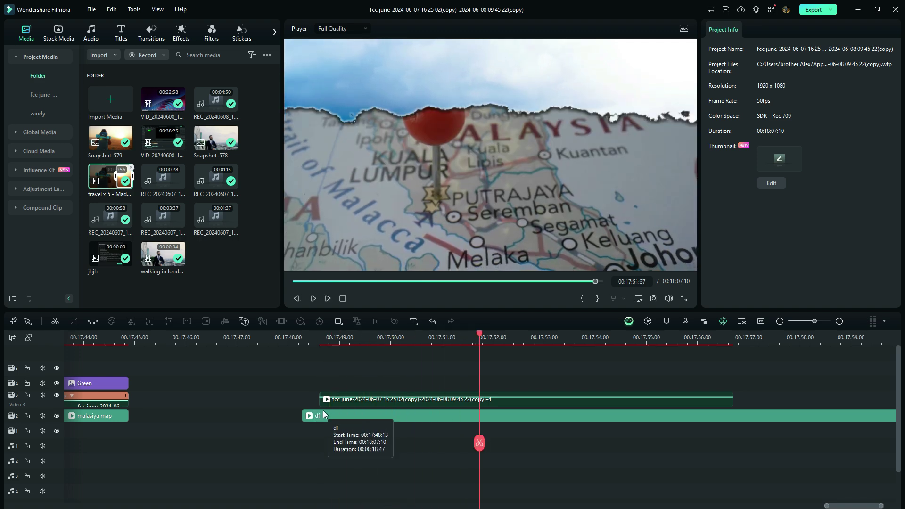
pyautogui.click(316, 384)
pyautogui.press('space')
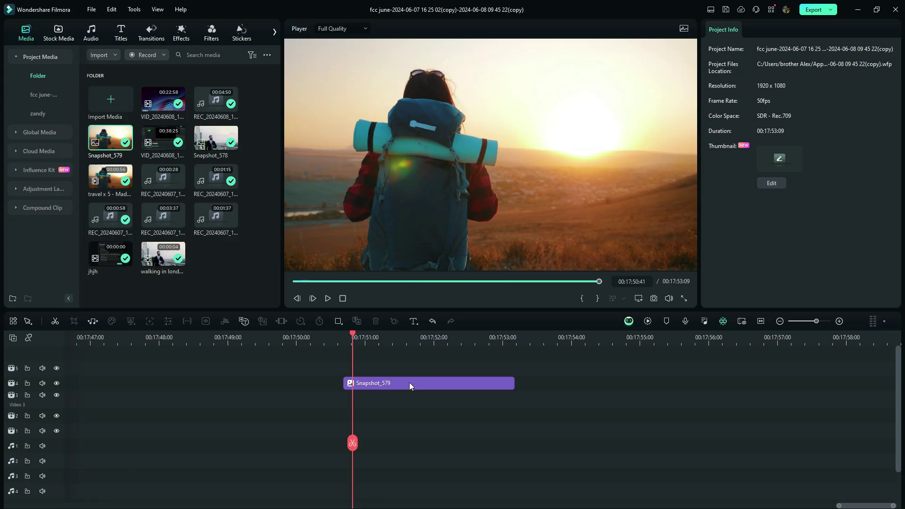
# Start a Smart Cutout on the Snapshot_579 clip in a maximized editor and brush over the backpacker to mask her
pyautogui.click(410, 383)
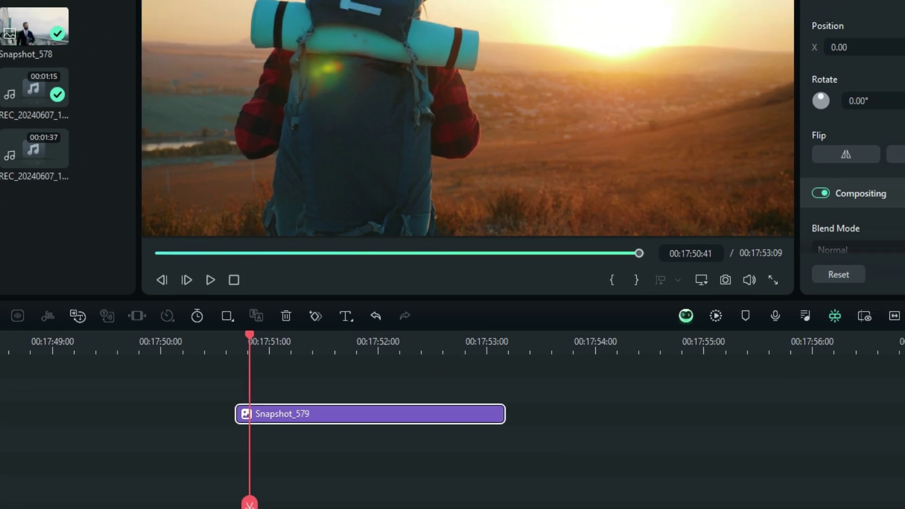
pyautogui.click(713, 66)
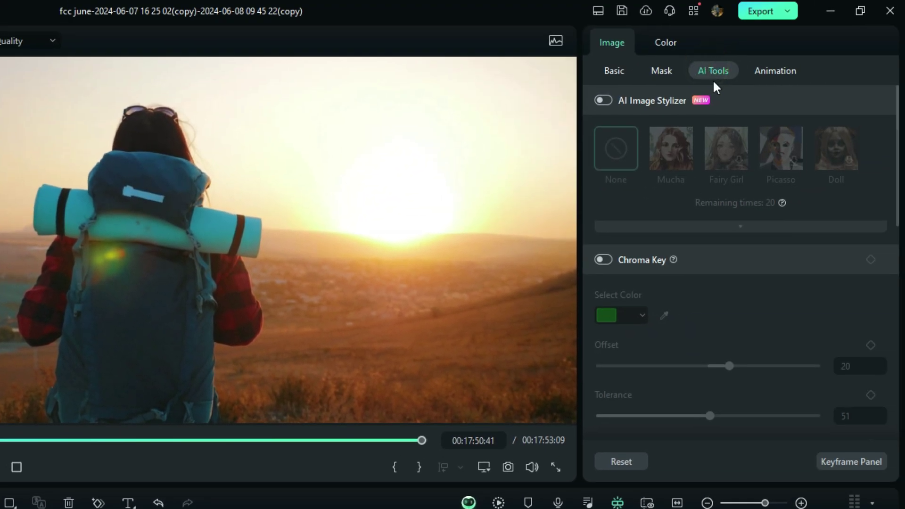
pyautogui.moveTo(900, 112); pyautogui.dragTo(889, 276)
pyautogui.click(604, 229)
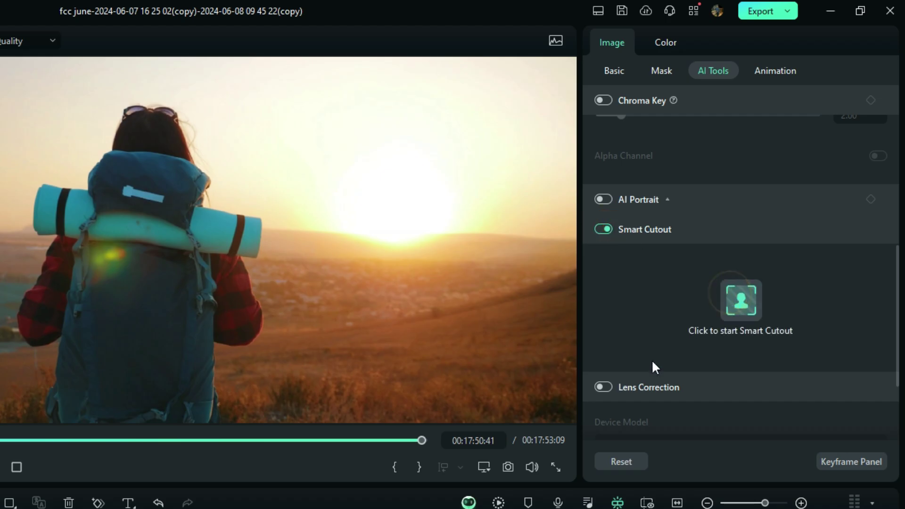
pyautogui.click(741, 300)
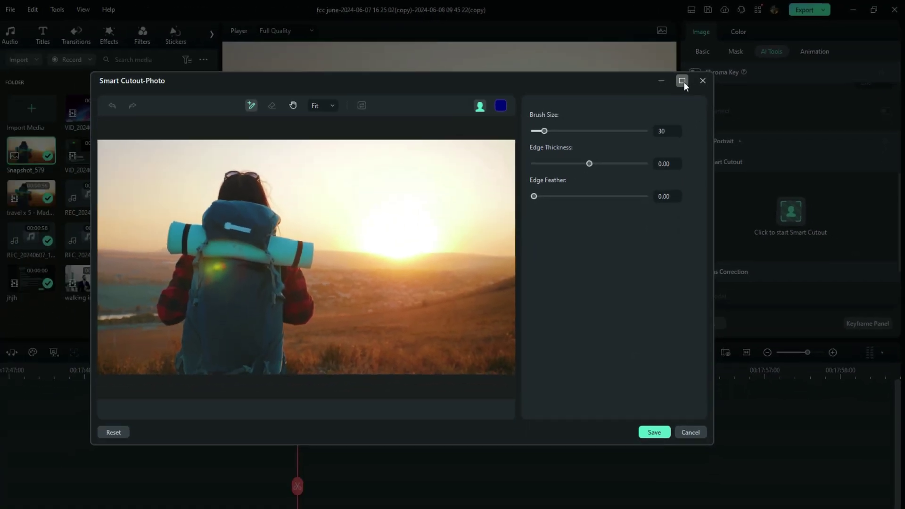
pyautogui.click(682, 81)
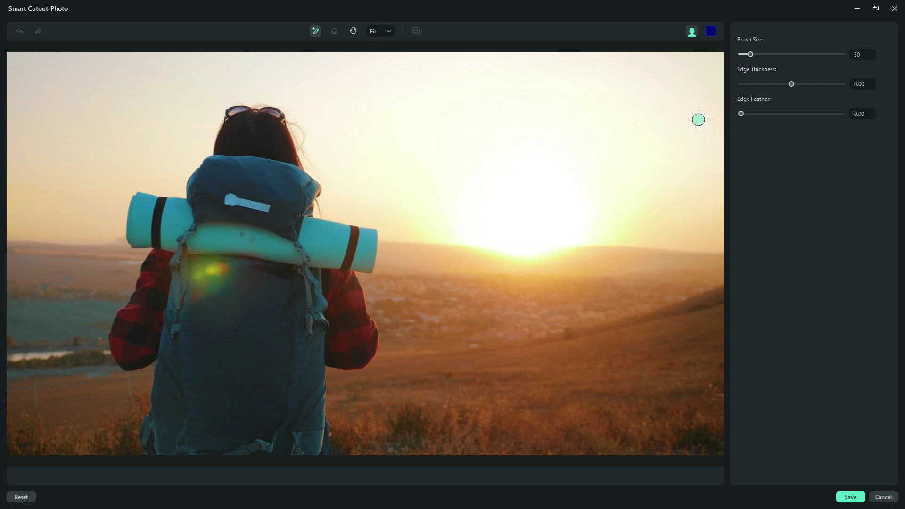
pyautogui.moveTo(261, 126)
pyautogui.mouseDown()
pyautogui.moveTo(238, 162)
pyautogui.moveTo(246, 186)
pyautogui.moveTo(151, 222)
pyautogui.moveTo(356, 248)
pyautogui.moveTo(186, 356)
pyautogui.moveTo(243, 228)
pyautogui.mouseUp()
pyautogui.moveTo(258, 181)
pyautogui.mouseDown()
pyautogui.moveTo(319, 202)
pyautogui.moveTo(346, 291)
pyautogui.mouseUp()
# Clean up the mask edge above the sunglasses, then invert the selection to keep the background and save the cutout
pyautogui.click(334, 31)
pyautogui.scroll(5, 283, 71)
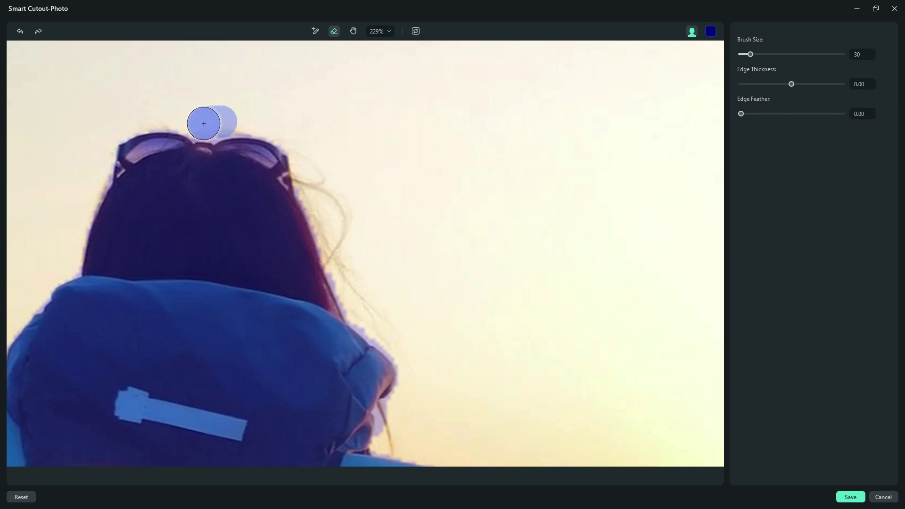
pyautogui.moveTo(202, 121); pyautogui.dragTo(204, 117)
pyautogui.scroll(-5, 324, 196)
pyautogui.scroll(-1, 297, 282)
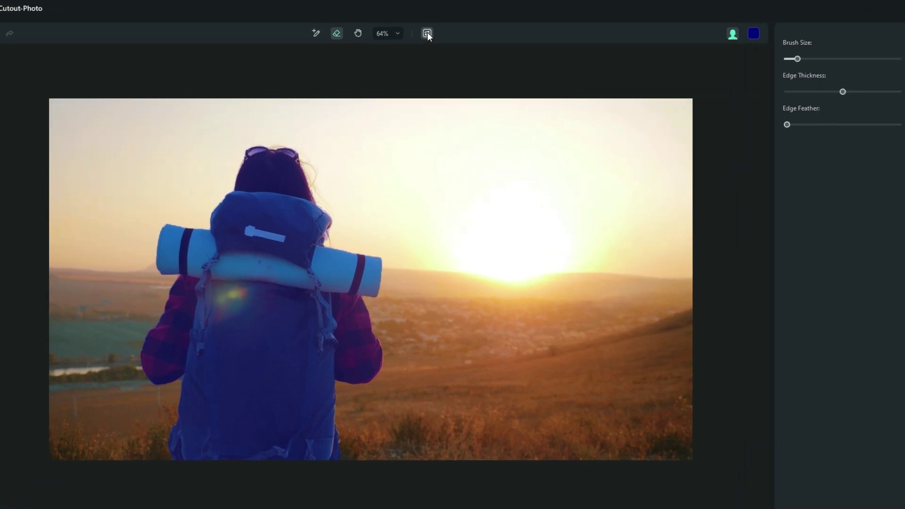
pyautogui.click(416, 30)
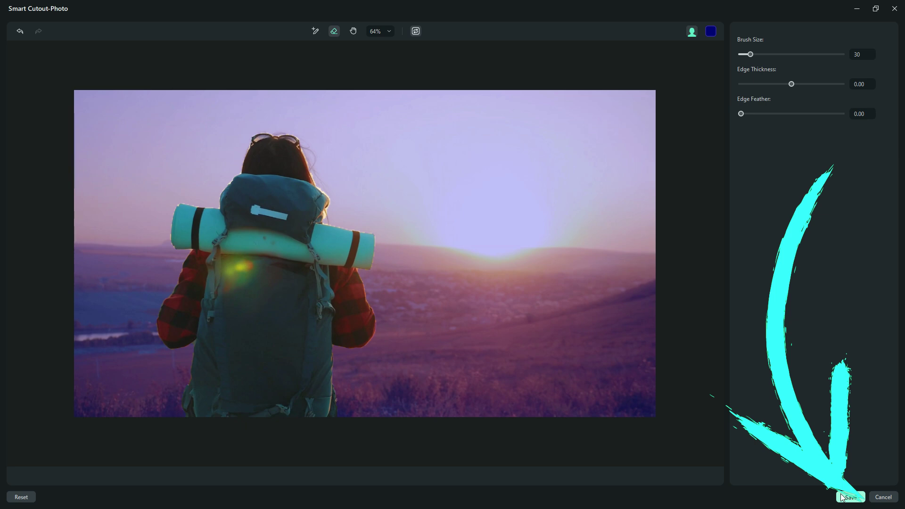
pyautogui.click(849, 498)
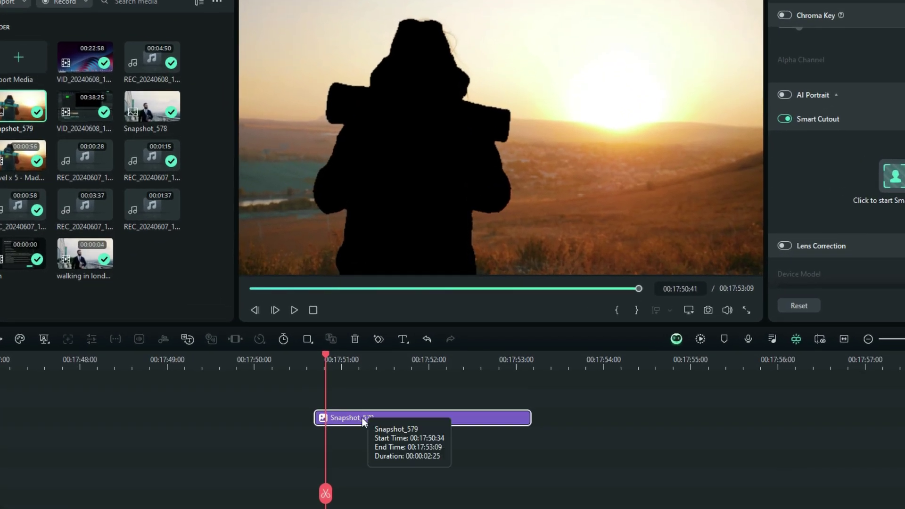
# Duplicate the cut-out Snapshot_579 clip onto the track directly above it and place the playhead at 00:17:51:01
pyautogui.click(382, 384)
pyautogui.moveTo(362, 418); pyautogui.dragTo(360, 402)
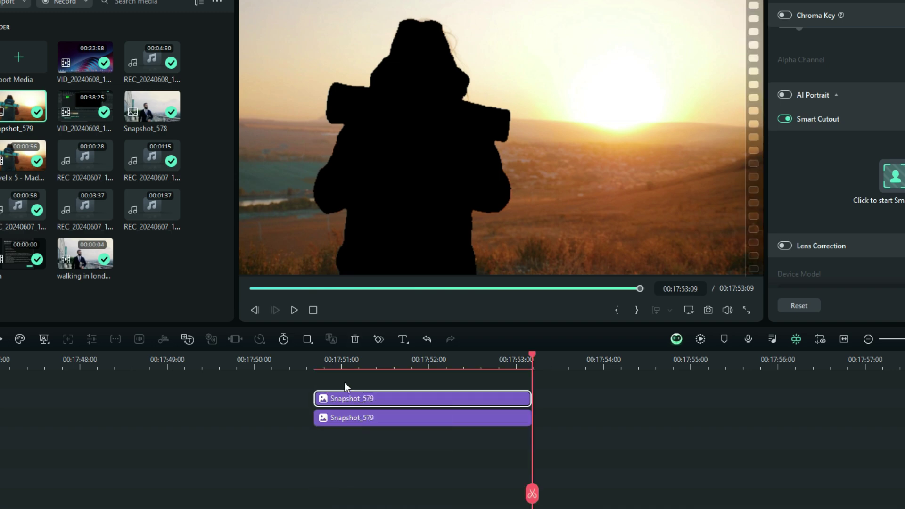
pyautogui.click(344, 383)
# Invert the Smart Cutout of the upper Snapshot_579 copy so it keeps only the backpacker, and save it
pyautogui.click(358, 397)
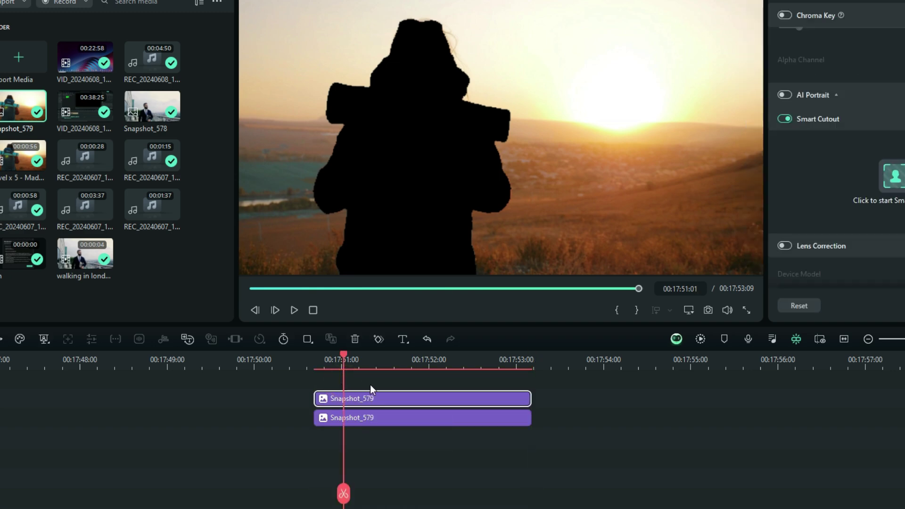
pyautogui.click(889, 181)
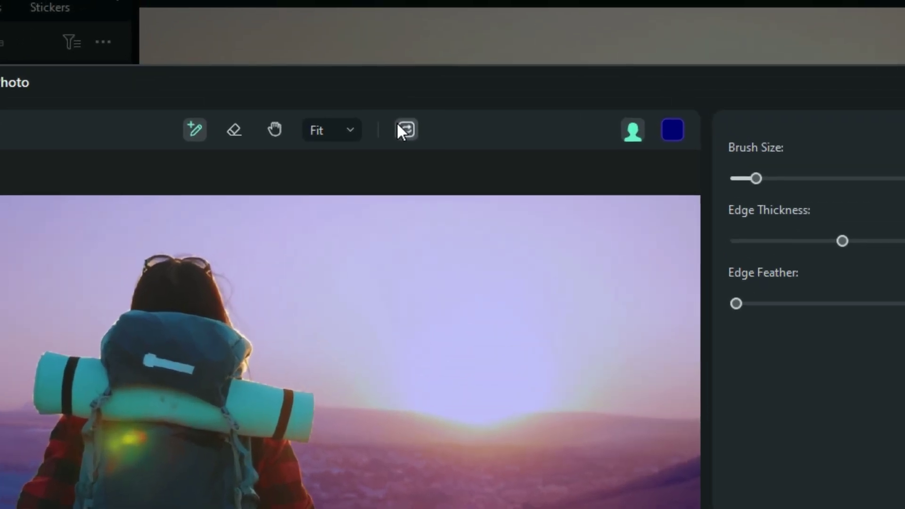
pyautogui.click(395, 50)
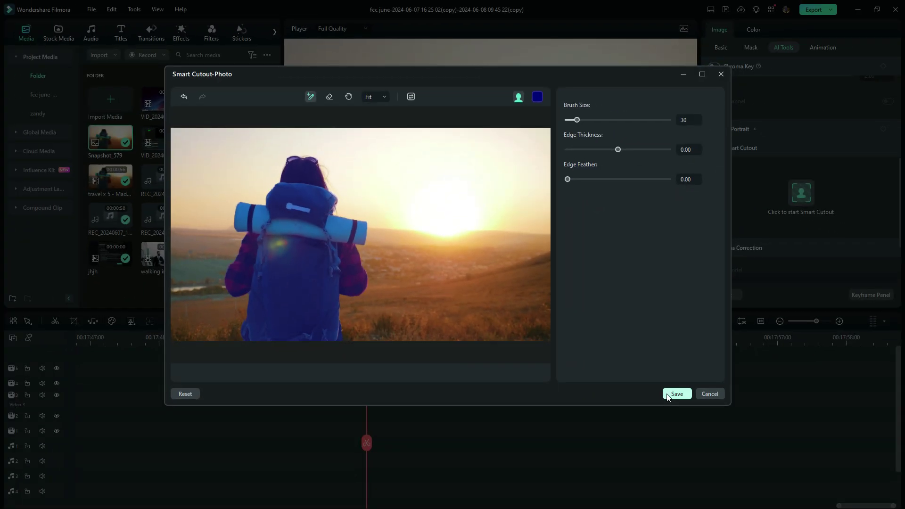
pyautogui.click(668, 395)
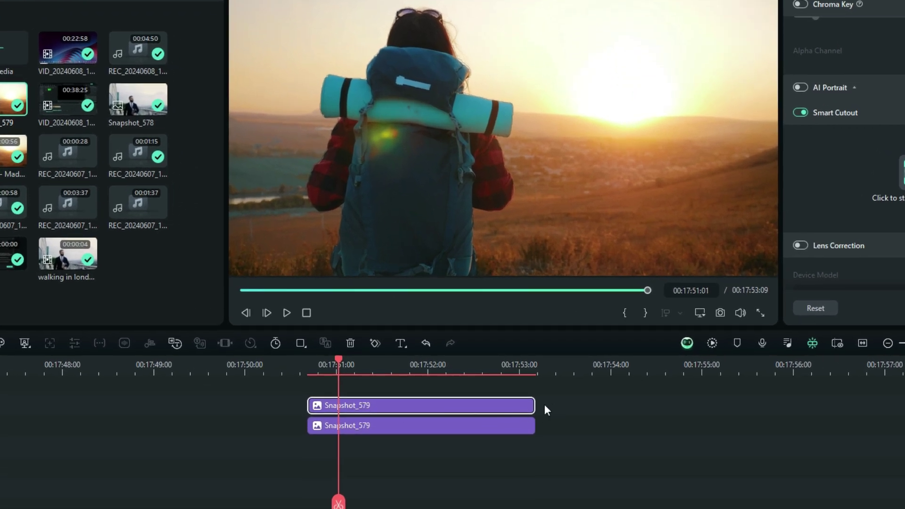
# Move both Snapshot_579 clips to tracks 3 and 2, starting at 00:17:51:01, and lock the upper clip's track
pyautogui.moveTo(545, 407); pyautogui.dragTo(526, 490)
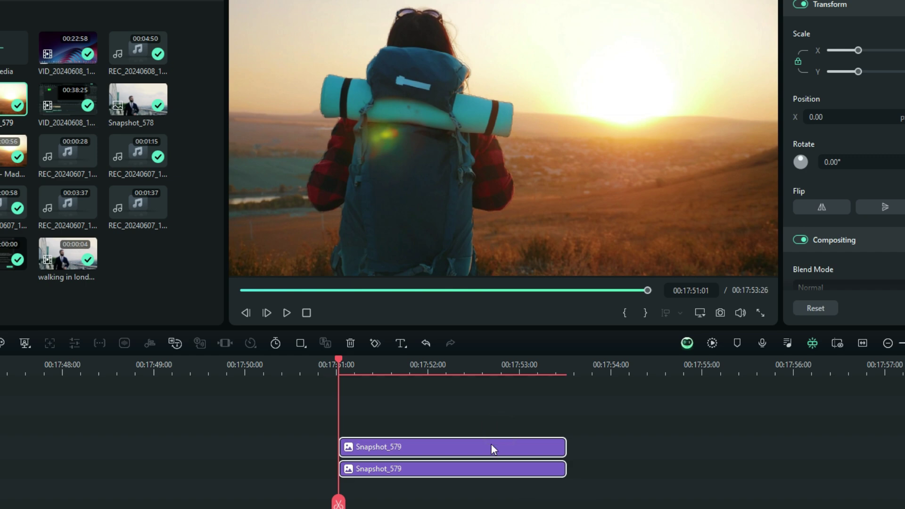
pyautogui.click(415, 414)
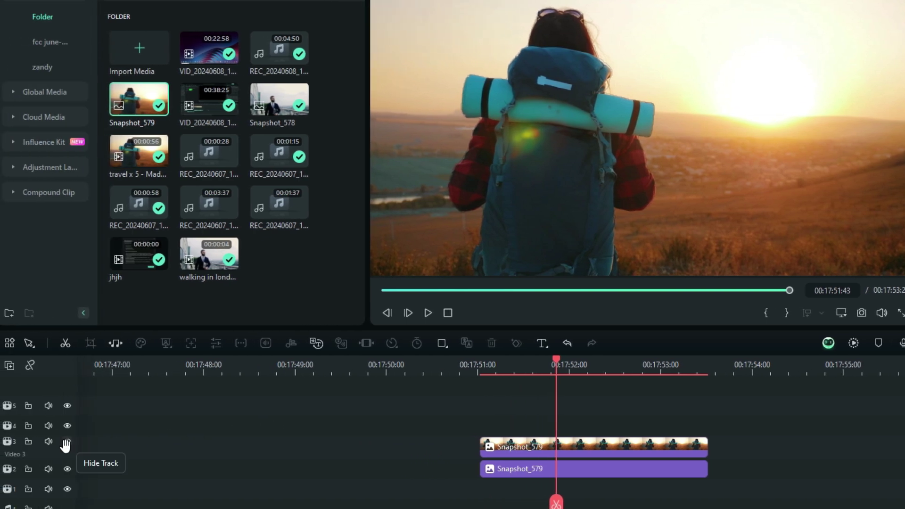
pyautogui.click(28, 441)
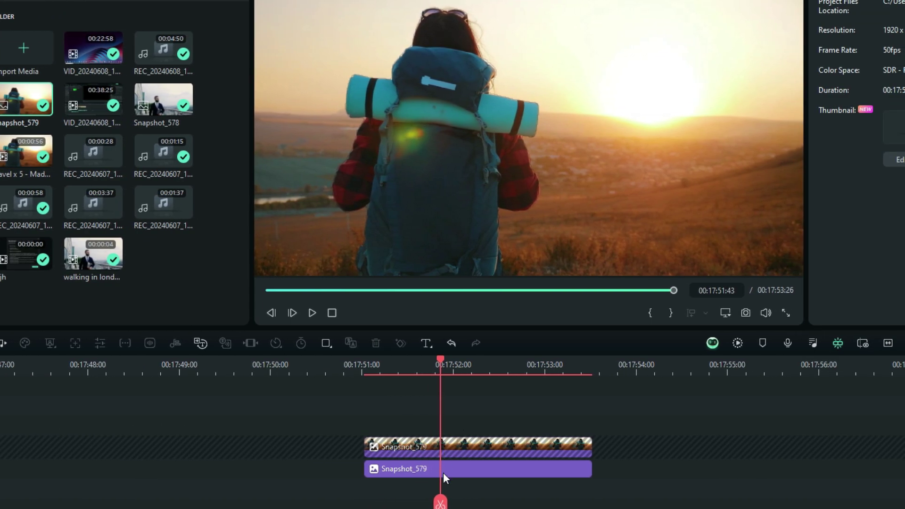
# Browse the color presets for the lower background clip and apply the Batman LUT to it
pyautogui.click(497, 470)
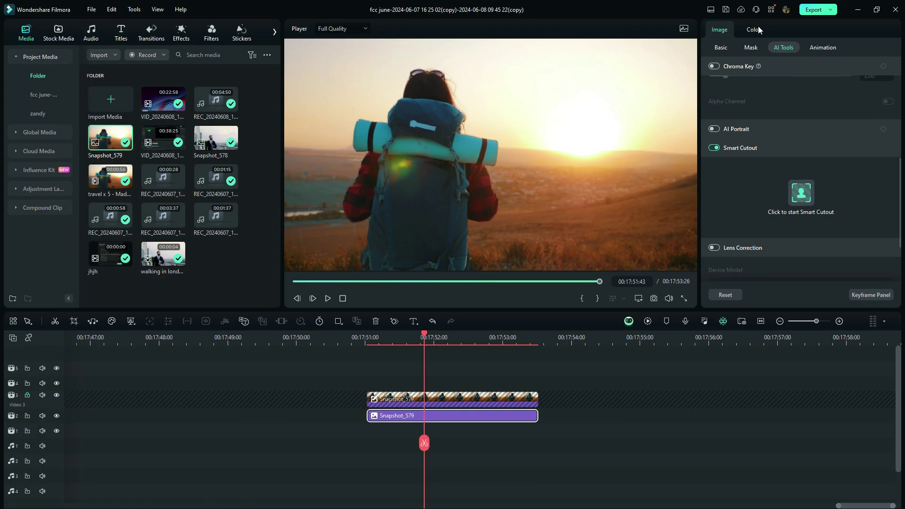
pyautogui.click(756, 29)
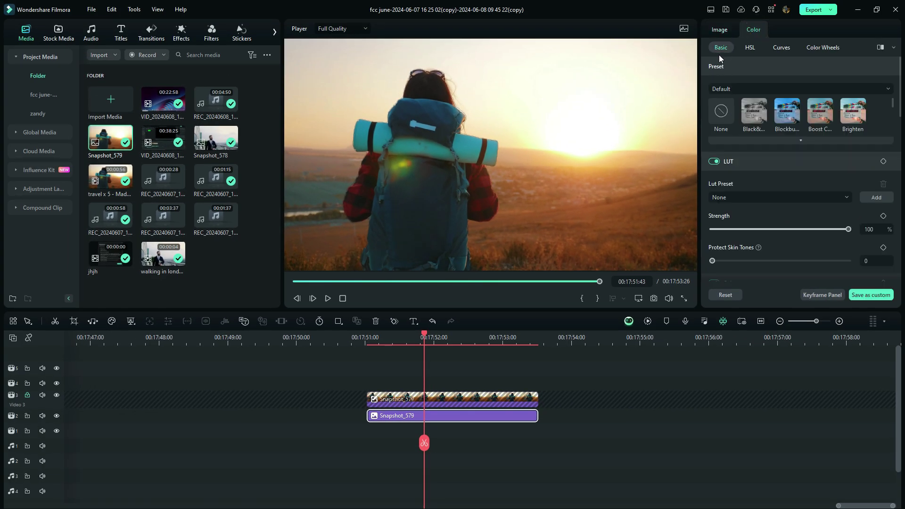
pyautogui.click(801, 140)
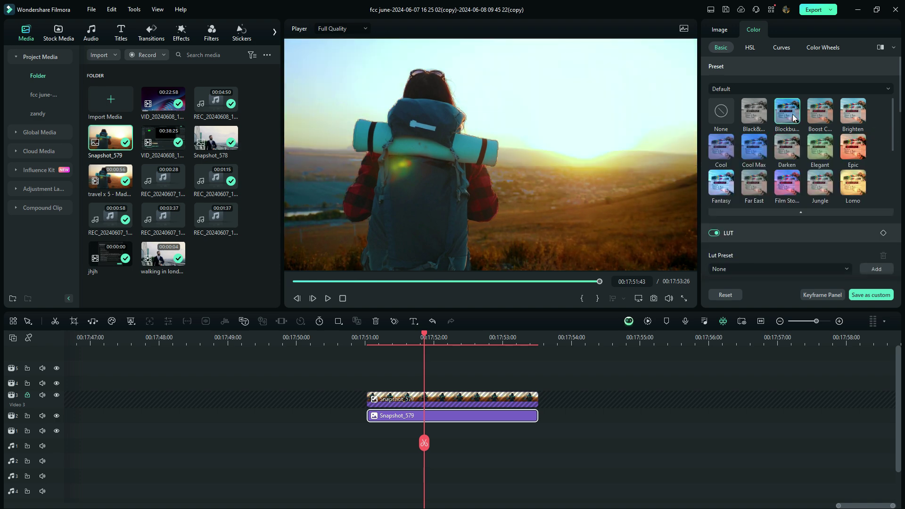
pyautogui.scroll(-1, 729, 101)
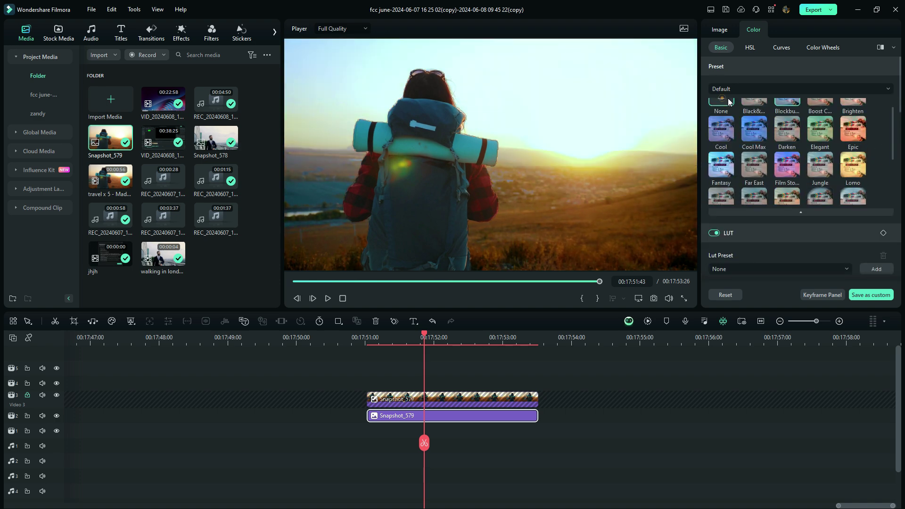
pyautogui.scroll(-5, 729, 101)
pyautogui.click(832, 153)
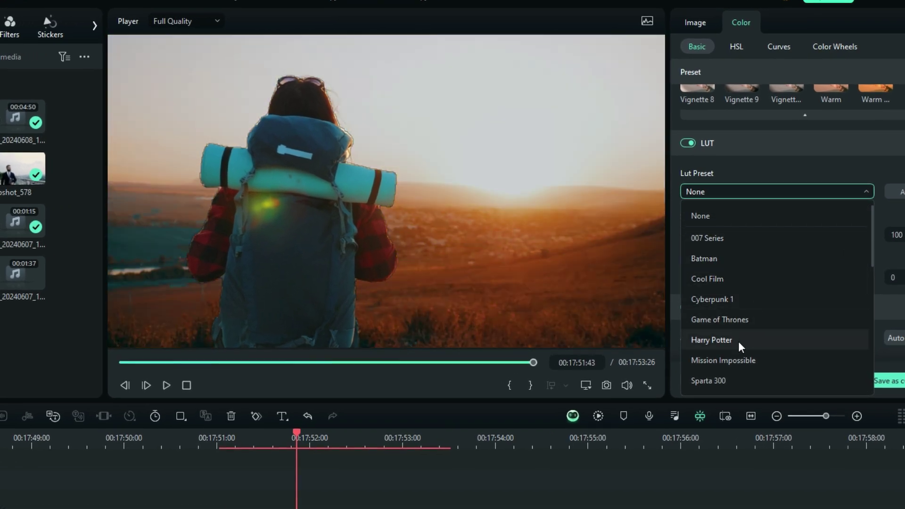
pyautogui.scroll(-2, 729, 372)
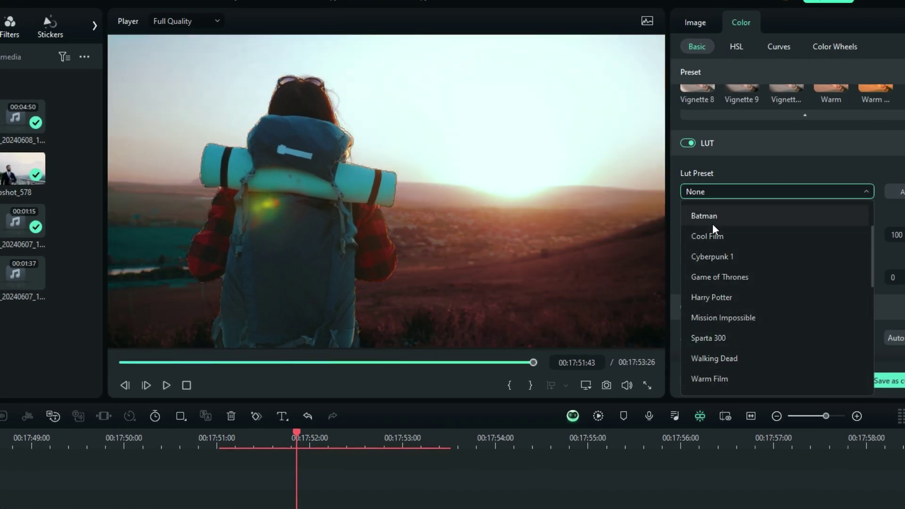
pyautogui.scroll(2, 708, 250)
pyautogui.click(703, 262)
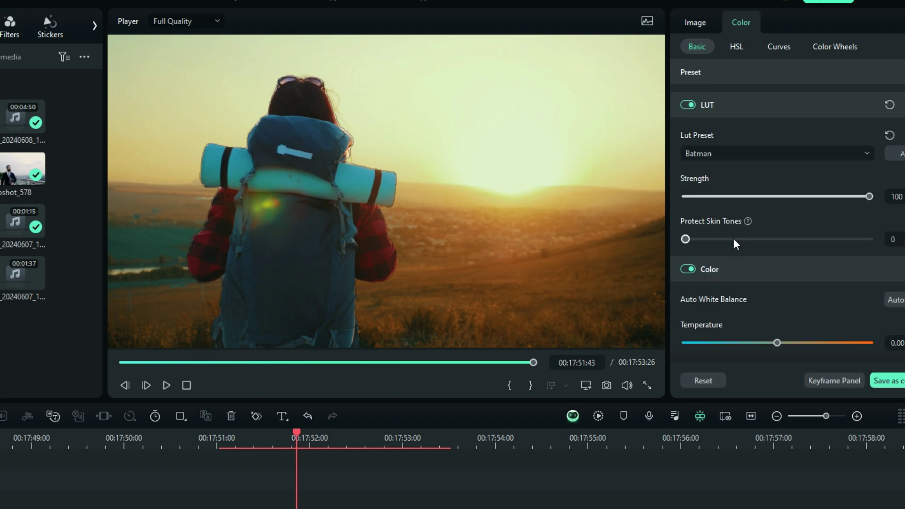
# Refine the background clip's grade with LUT strength 64, temperature 9, a slightly greener tint, vibrance -2 and exposure -8
pyautogui.moveTo(817, 196); pyautogui.dragTo(803, 197)
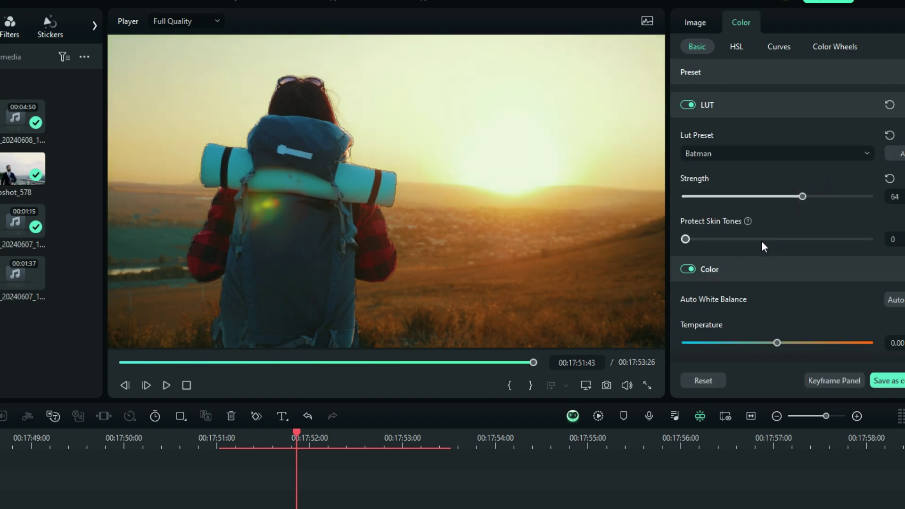
pyautogui.scroll(-1, 725, 250)
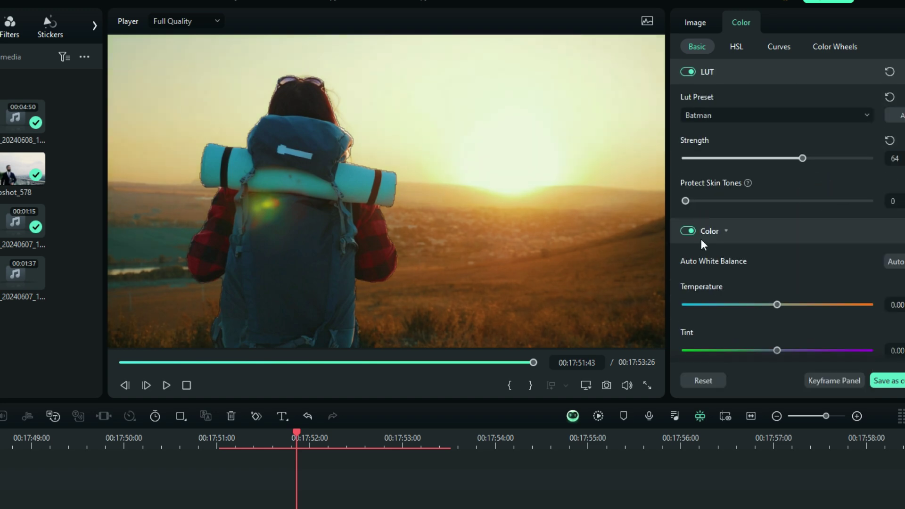
pyautogui.scroll(-1, 708, 259)
pyautogui.moveTo(778, 267); pyautogui.dragTo(783, 267)
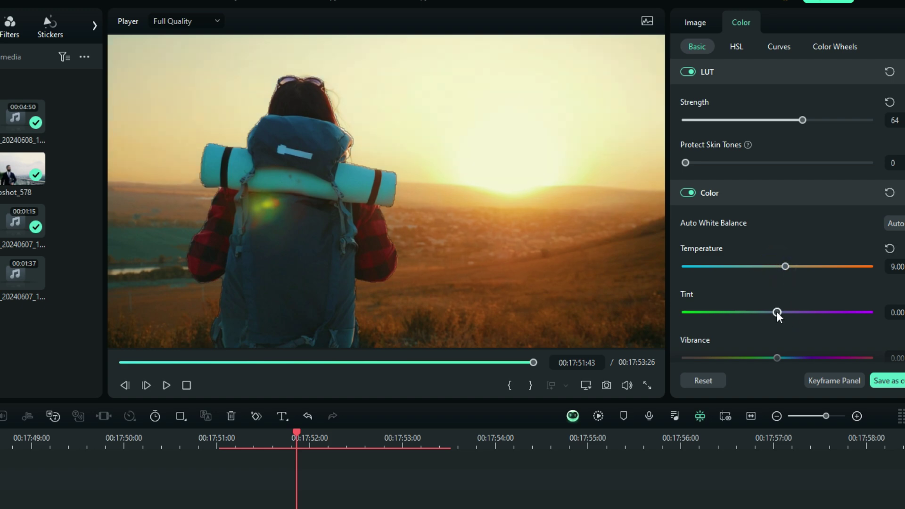
pyautogui.moveTo(776, 312); pyautogui.dragTo(772, 313)
pyautogui.scroll(-1, 782, 321)
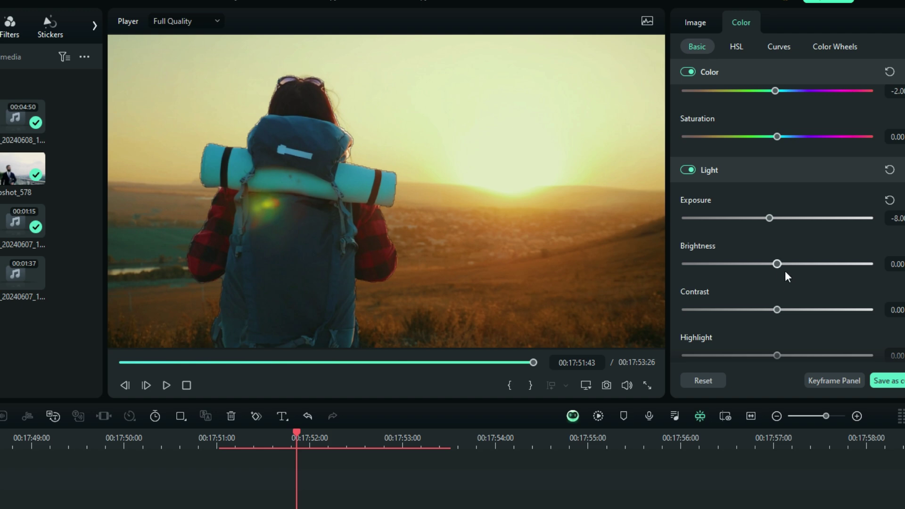
# Set the background clip's Sharpen adjustment to 1.00
pyautogui.scroll(-10, 787, 276)
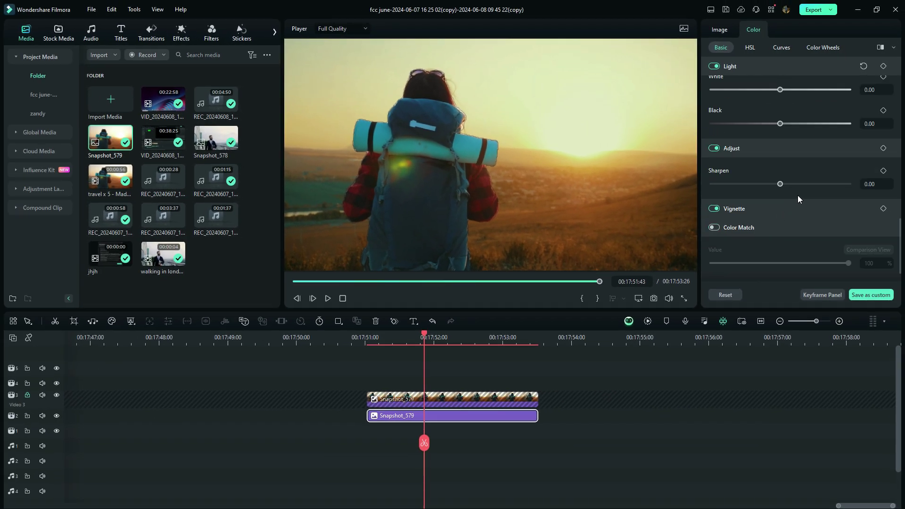
pyautogui.click(868, 184)
pyautogui.scroll(1, 868, 184)
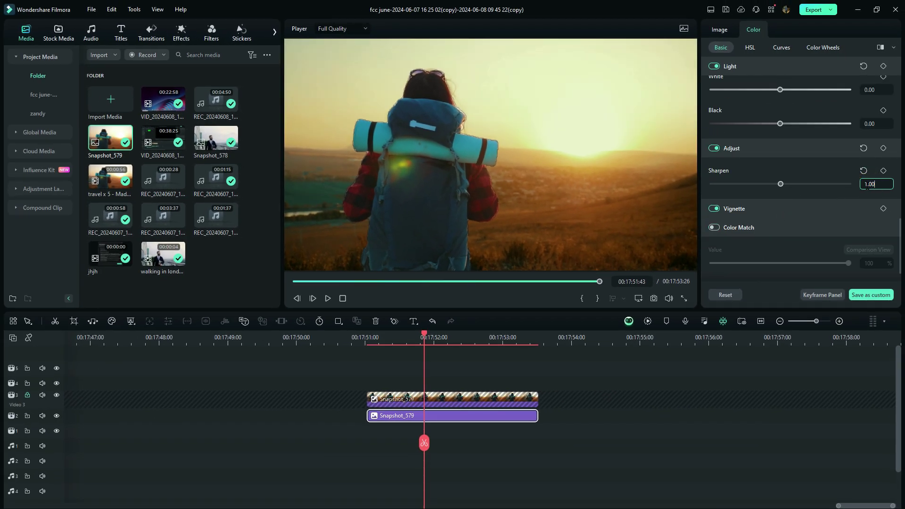